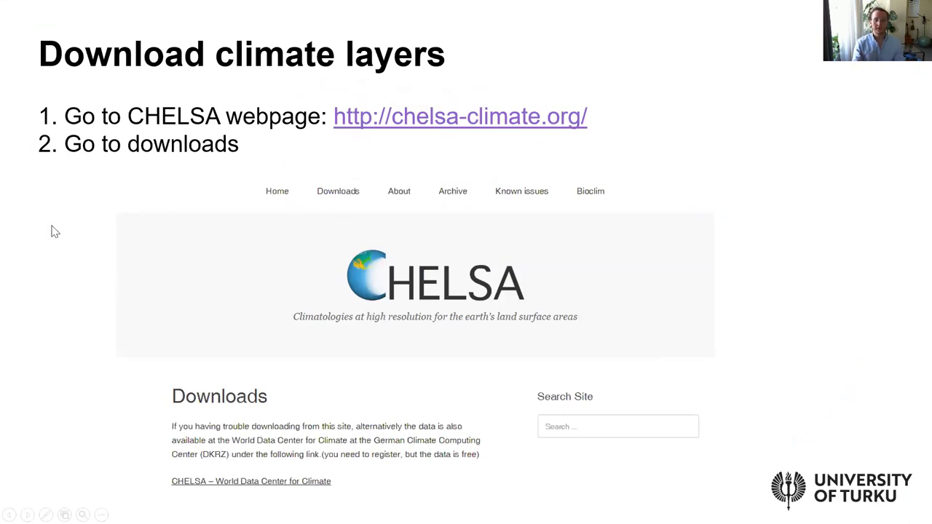
# - Advance the slides past the CHELSA download steps to 'Visualize climate layers (i)'
pyautogui.press('Right')
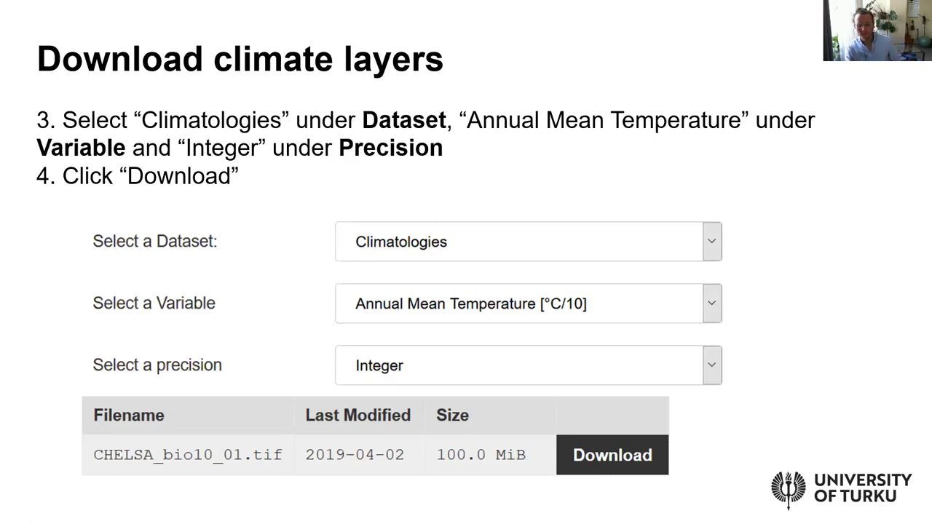
pyautogui.press('Right')
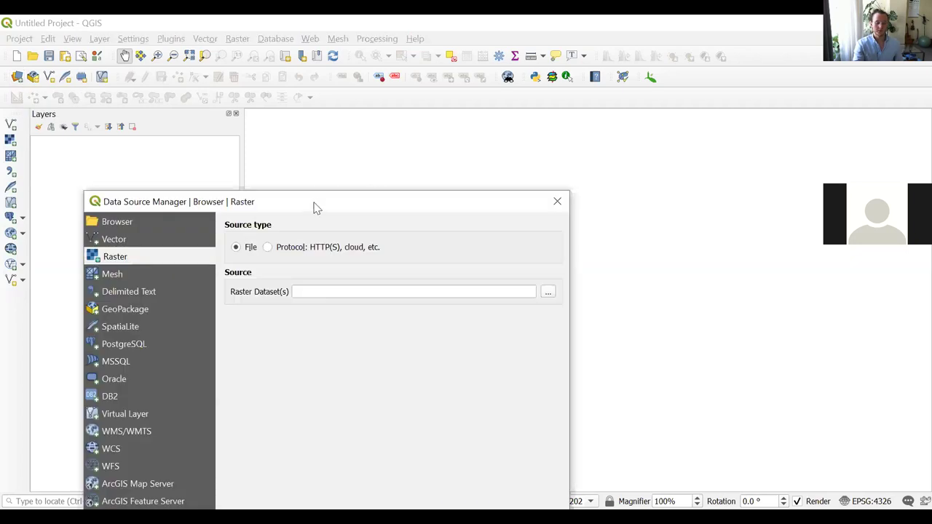
# - Add CHELSA_bio10_01(1).tif from Downloads as a raster layer, then close the Data Source Manager
pyautogui.moveTo(313, 206); pyautogui.dragTo(439, 116)
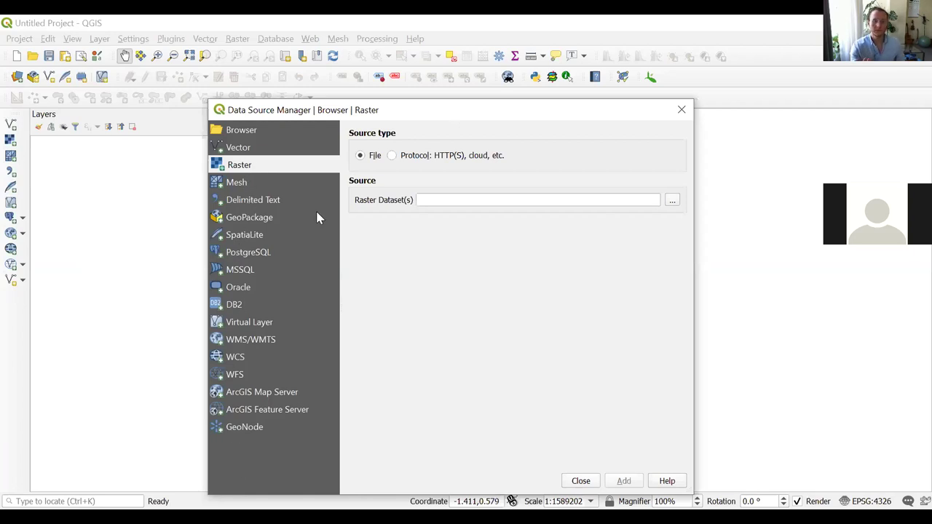
pyautogui.click(673, 199)
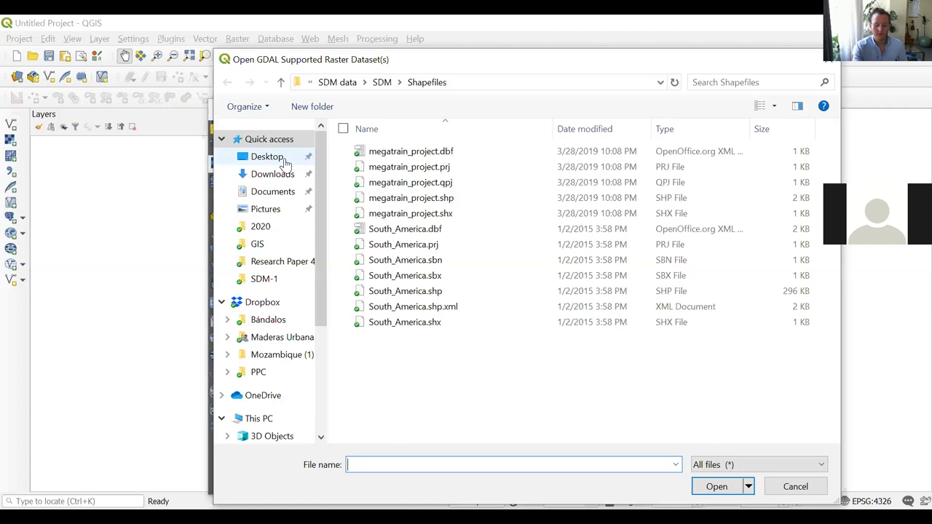
pyautogui.click(283, 163)
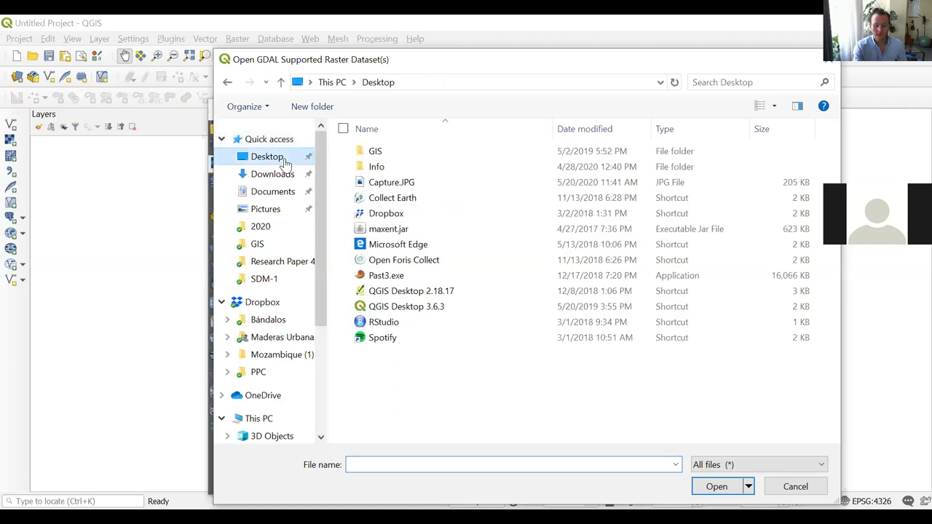
pyautogui.click(272, 178)
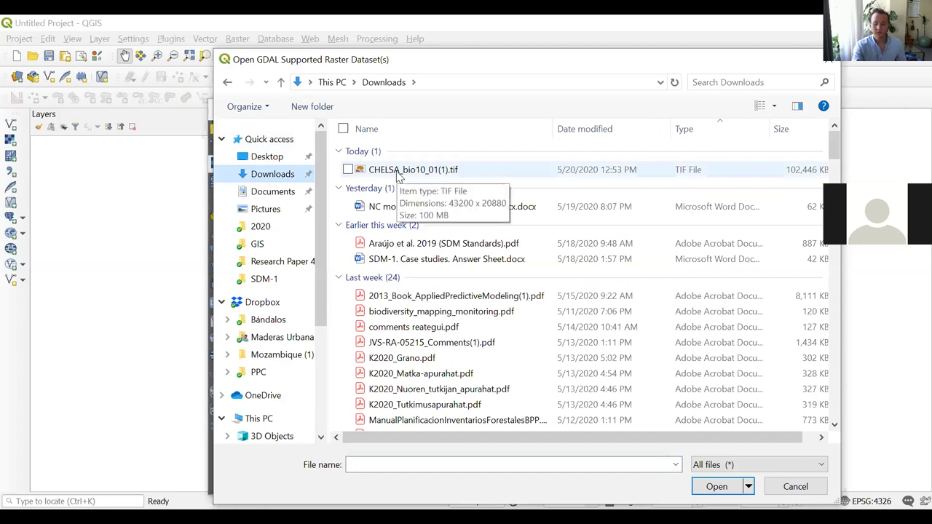
pyautogui.click(399, 172)
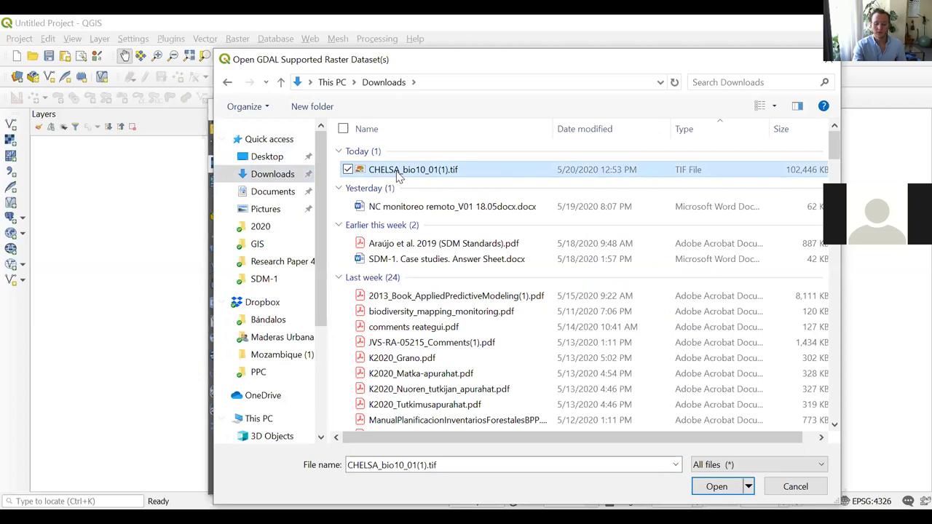
pyautogui.click(716, 486)
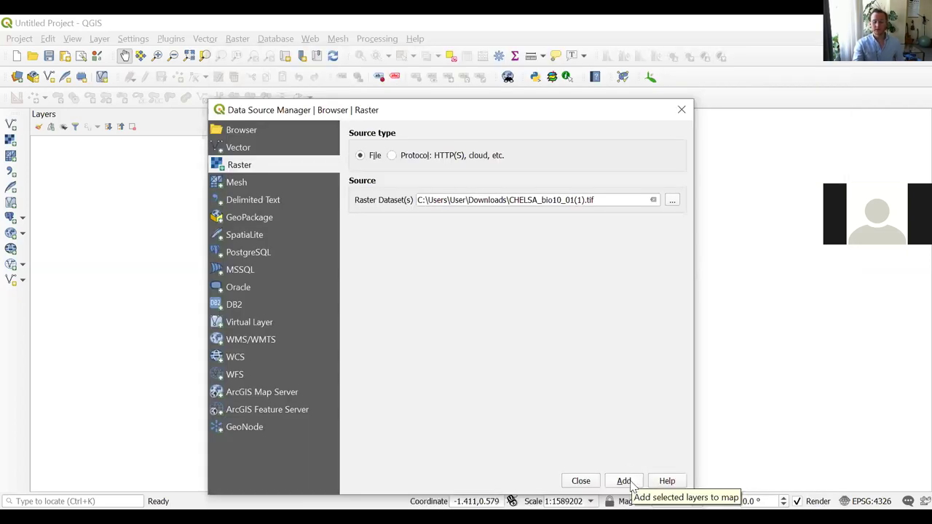
pyautogui.click(624, 481)
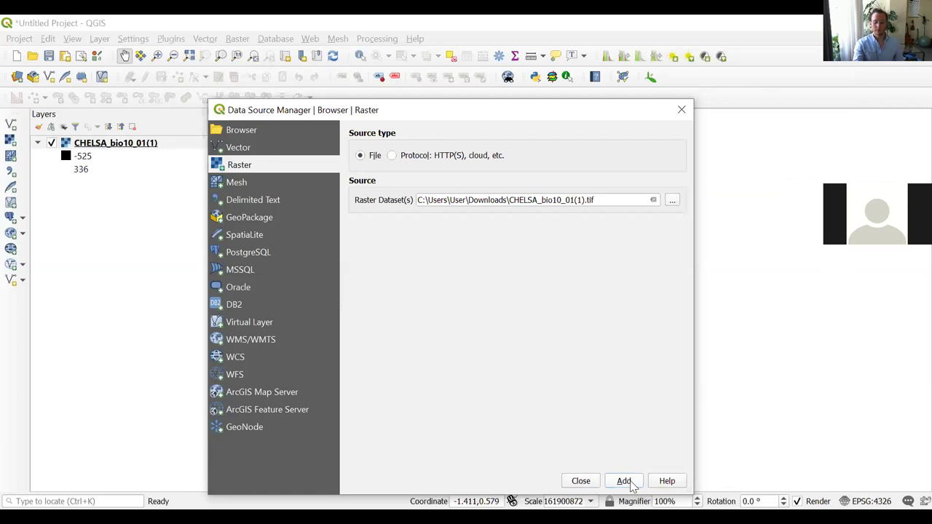
pyautogui.click(682, 111)
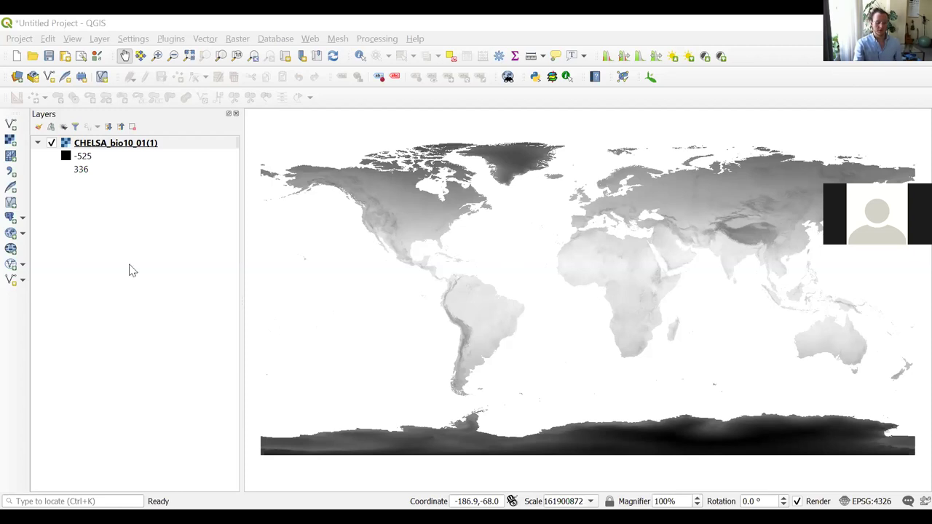
# - Open the CHELSA_bio10_01(1) layer's Symbology properties and show the Render type choices
pyautogui.rightClick(106, 146)
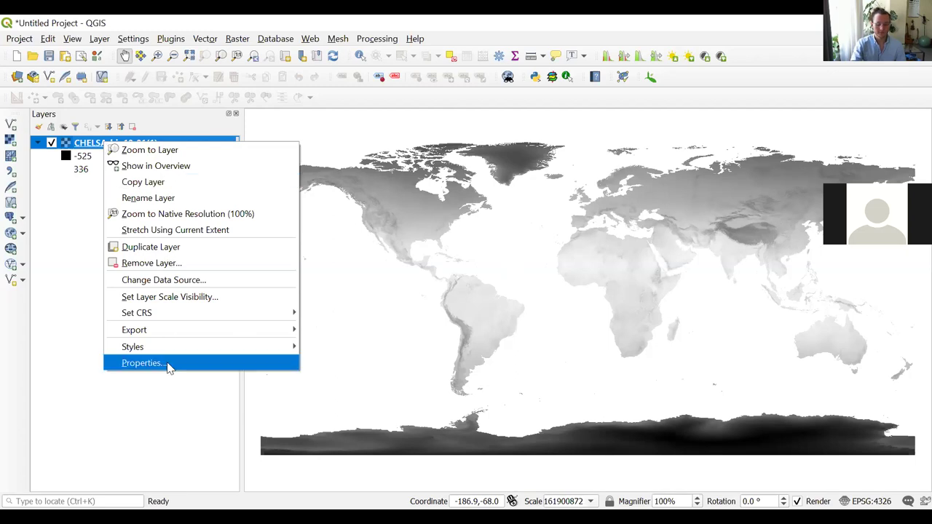
pyautogui.click(143, 362)
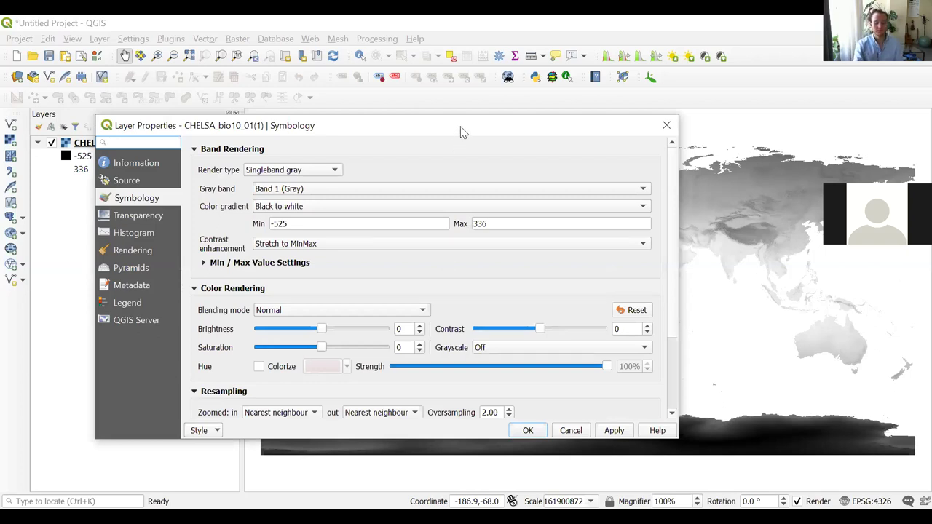
pyautogui.moveTo(460, 131); pyautogui.dragTo(475, 100)
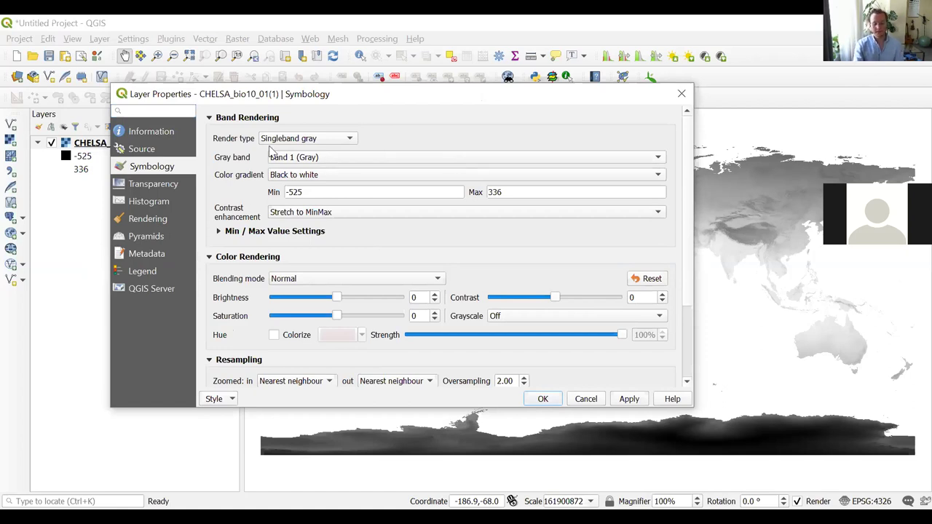
pyautogui.click(350, 141)
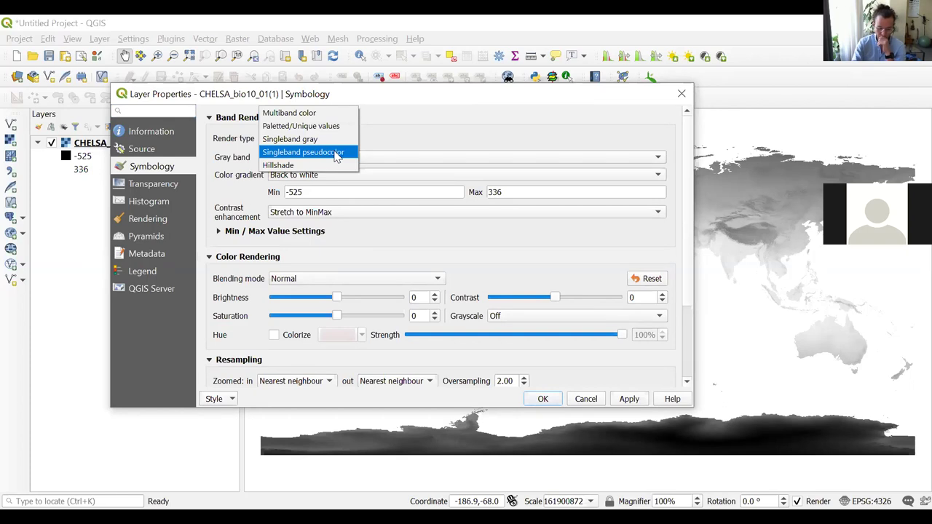
# - Render the raster as Singleband pseudocolor with linear interpolation and a reversed Spectral ramp
pyautogui.click(337, 156)
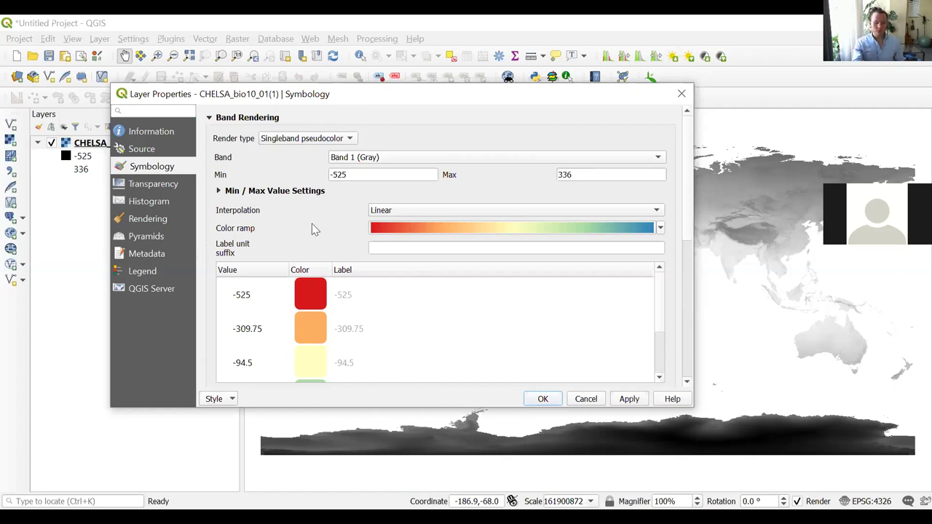
pyautogui.click(657, 210)
pyautogui.click(676, 195)
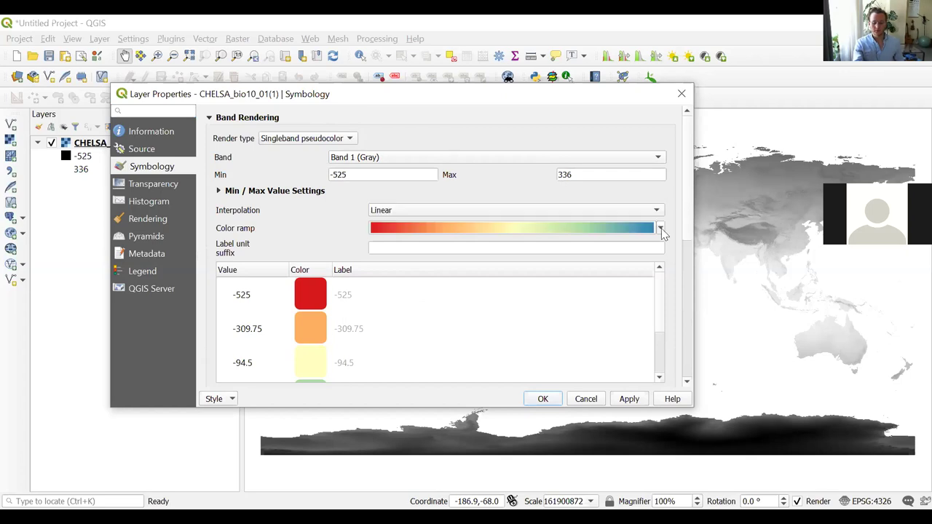
pyautogui.click(660, 228)
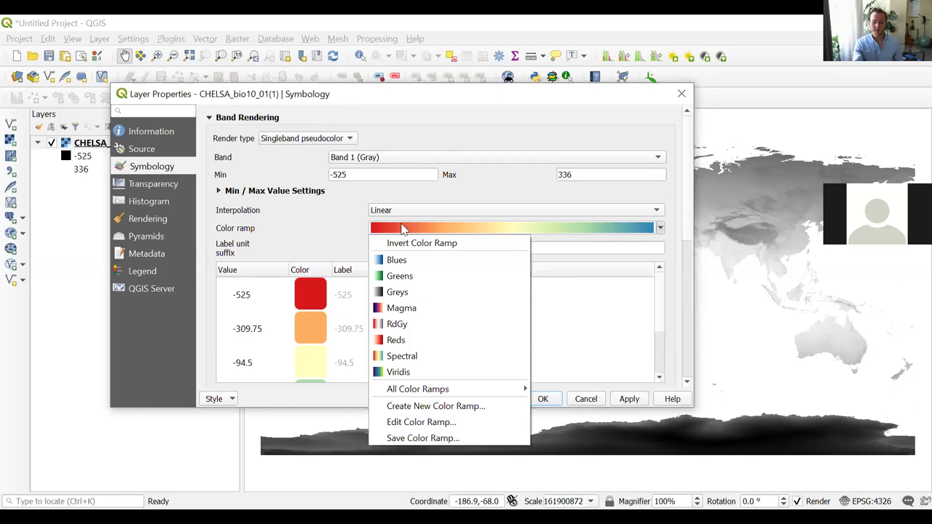
pyautogui.click(428, 356)
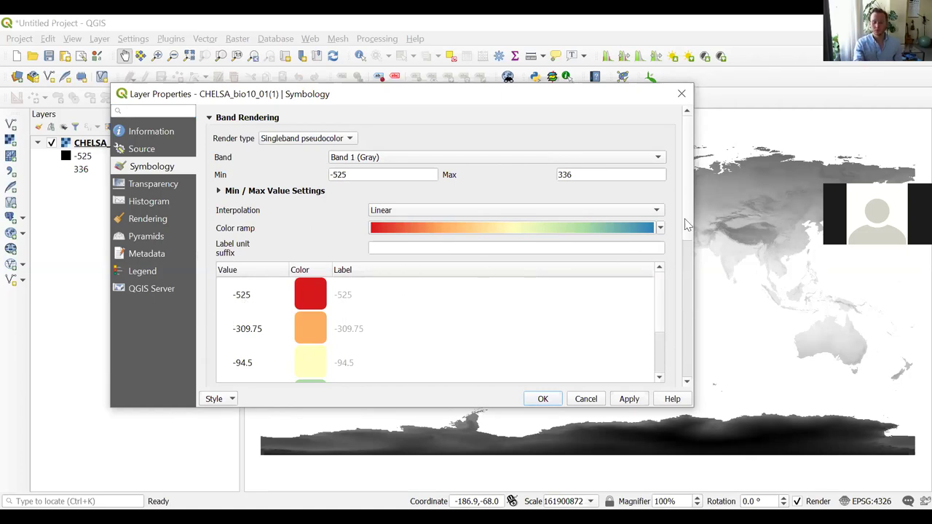
pyautogui.click(660, 229)
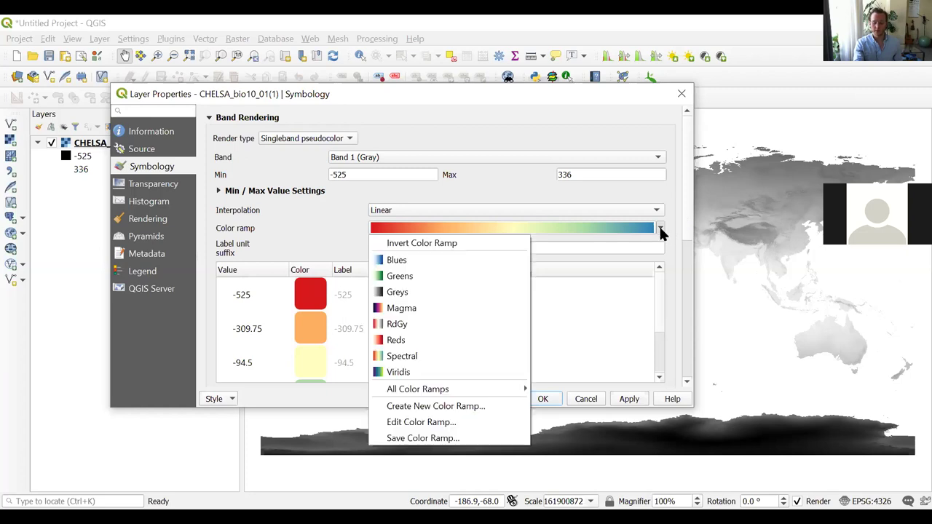
pyautogui.click(459, 244)
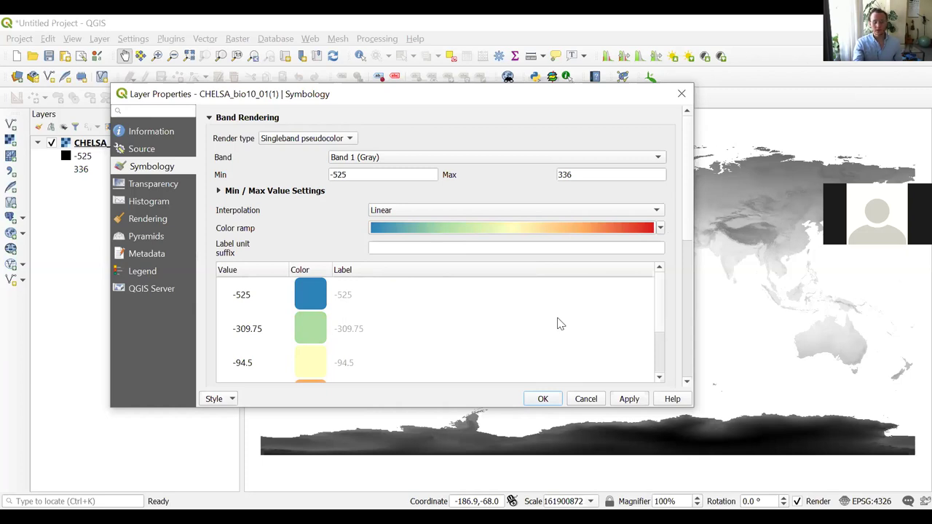
pyautogui.click(630, 401)
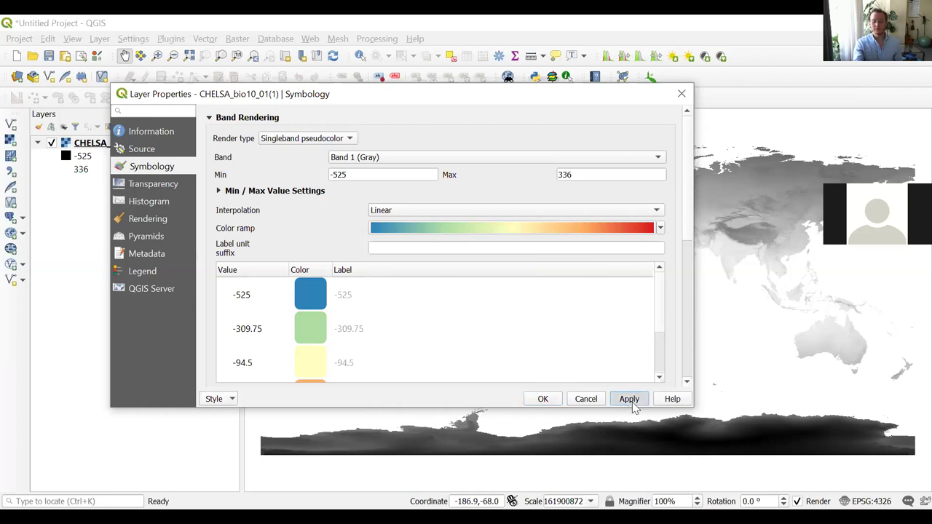
pyautogui.click(544, 398)
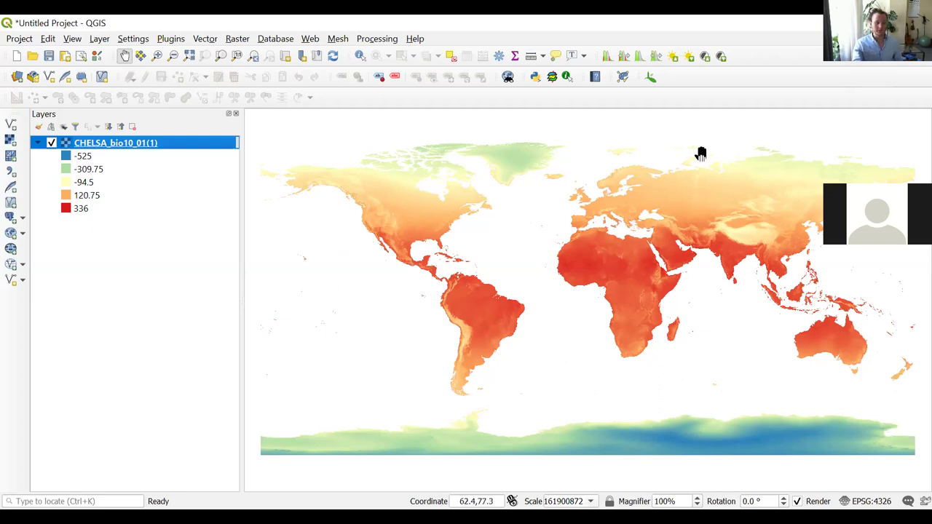
pyautogui.hotkey('alt', 'Tab')
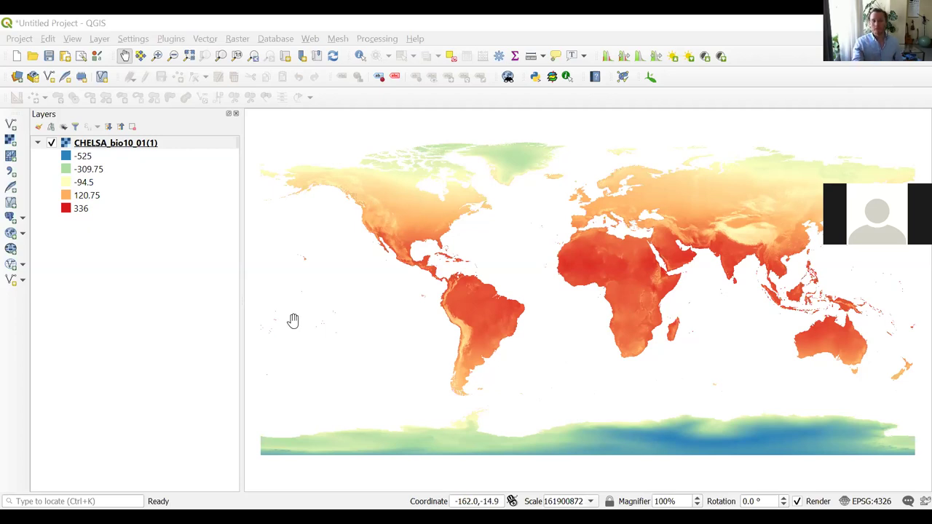
# - Zoom into western North America with a box, then closer on the terrain detail
pyautogui.click(156, 58)
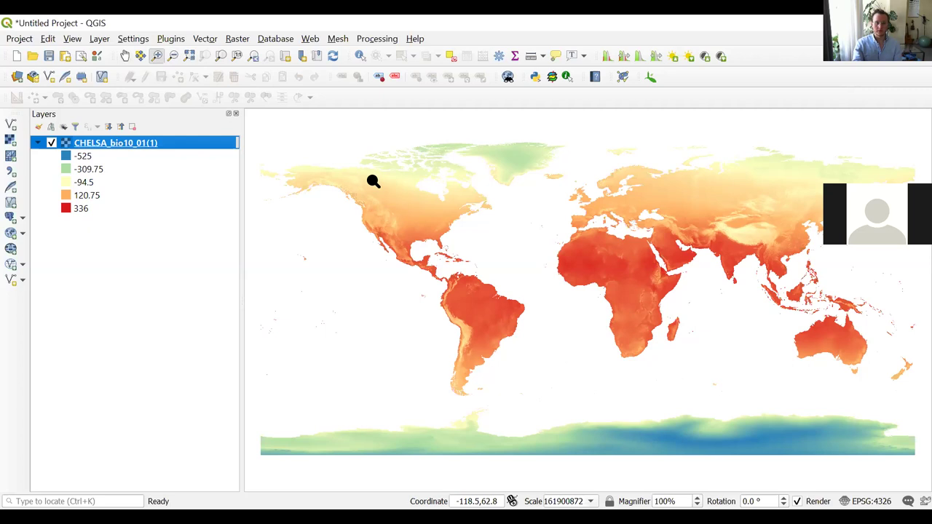
pyautogui.moveTo(372, 181); pyautogui.dragTo(460, 257)
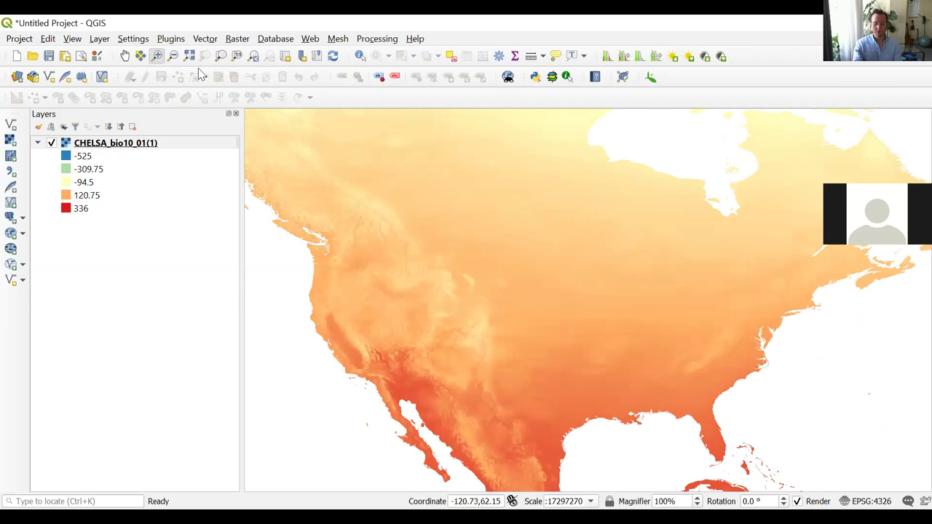
pyautogui.click(480, 292)
pyautogui.click(479, 292)
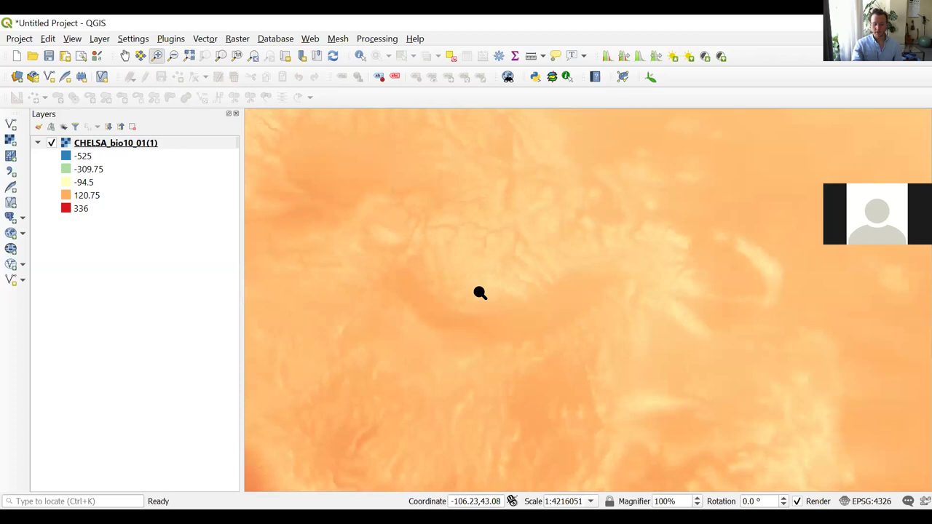
pyautogui.click(480, 292)
pyautogui.click(480, 293)
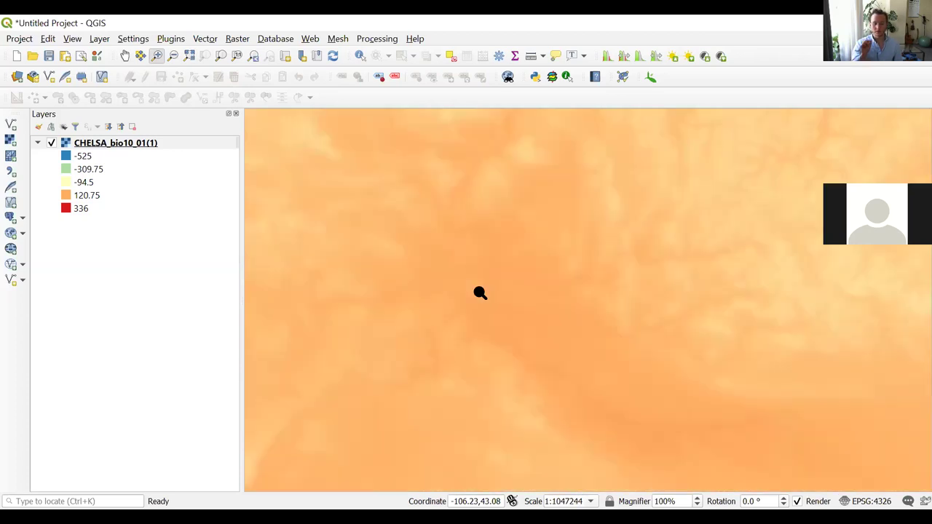
# - Zoom back out from the close-up until the Americas fill the map
pyautogui.click(173, 58)
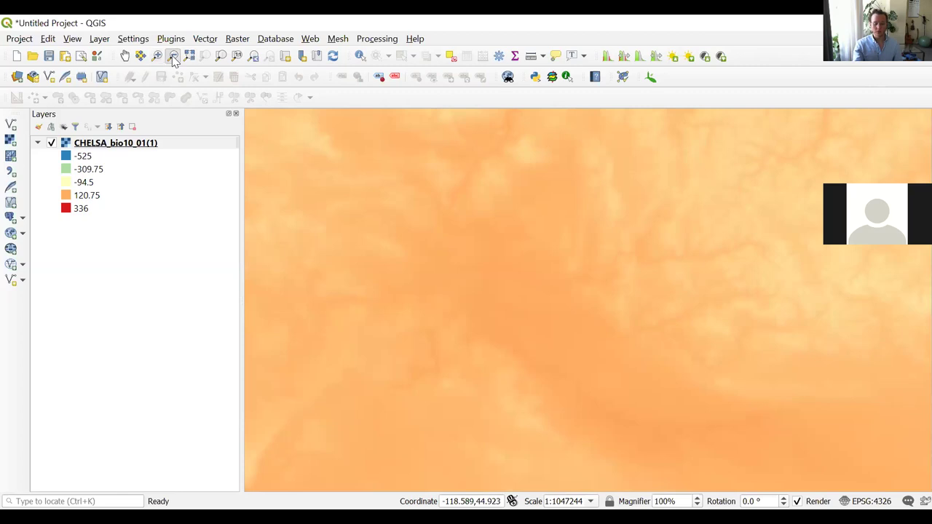
pyautogui.click(510, 246)
pyautogui.click(511, 246)
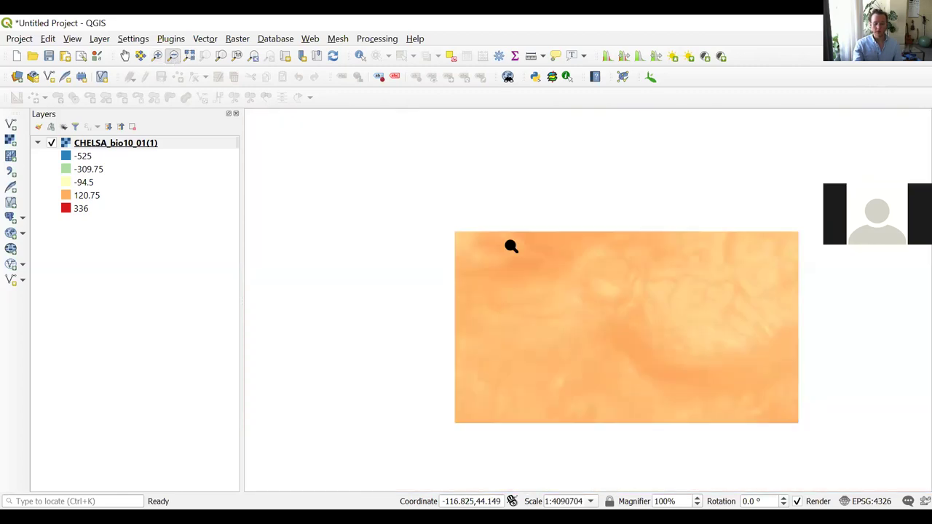
pyautogui.click(511, 246)
pyautogui.click(511, 246)
pyautogui.click(511, 246)
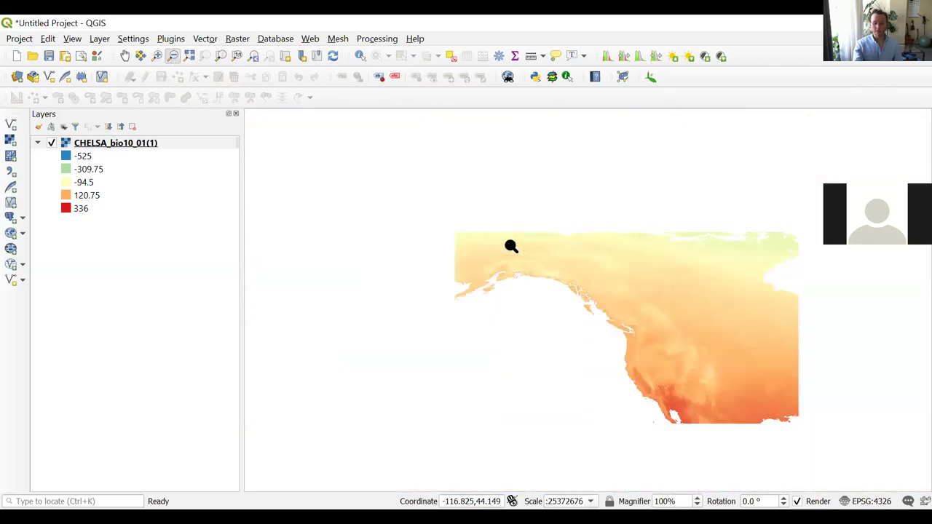
pyautogui.click(511, 246)
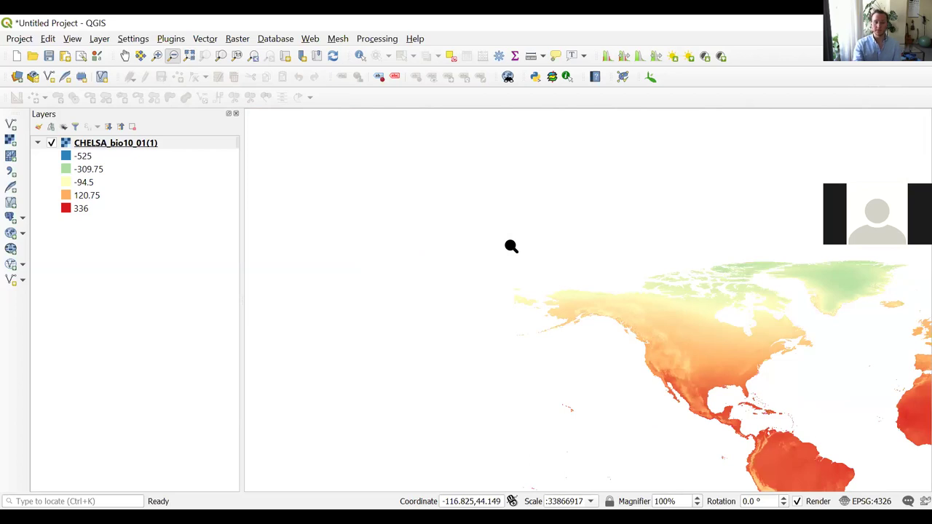
# - Zoom the map to the CHELSA layer's full world extent
pyautogui.click(142, 148)
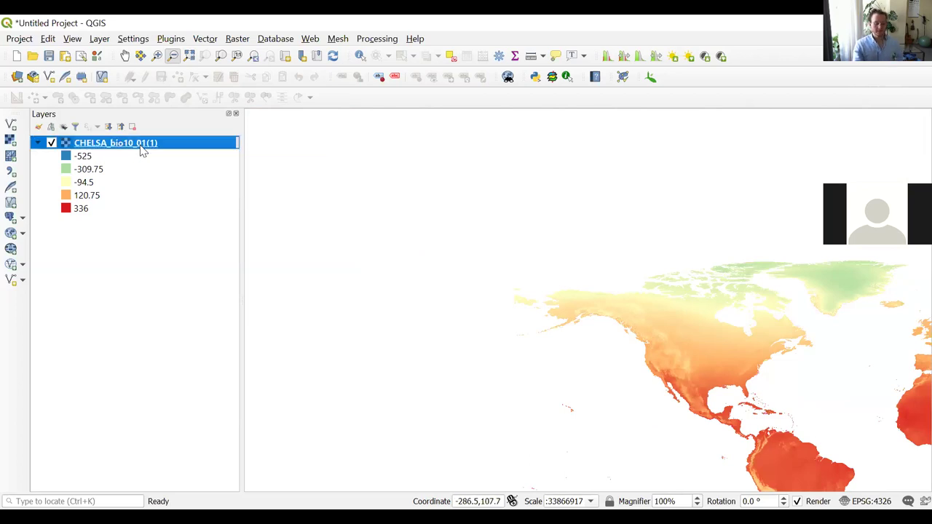
pyautogui.rightClick(141, 148)
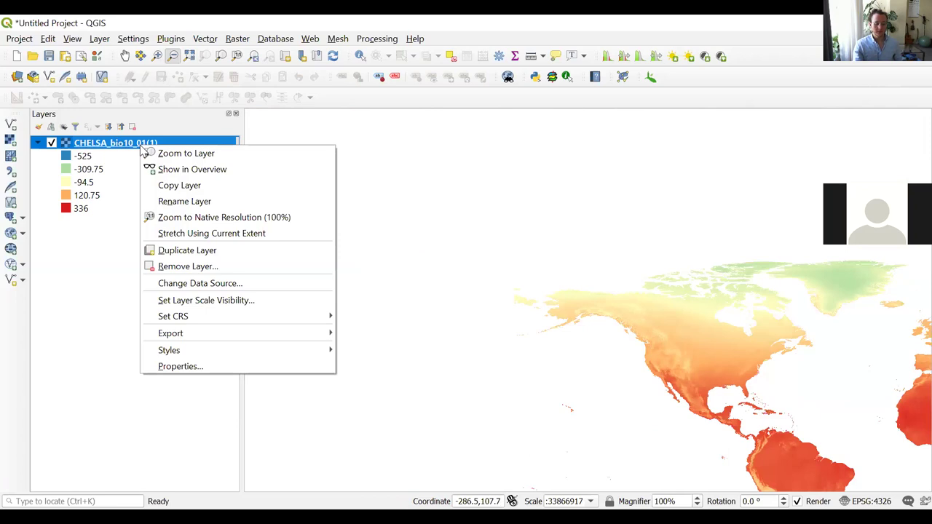
pyautogui.click(179, 155)
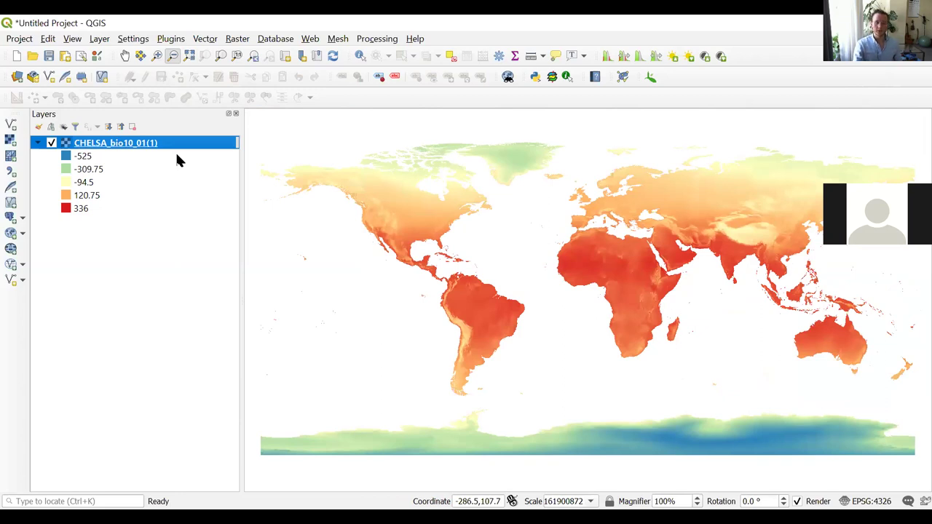
# - Pan the world map around to centre Asia and Australia
pyautogui.click(124, 57)
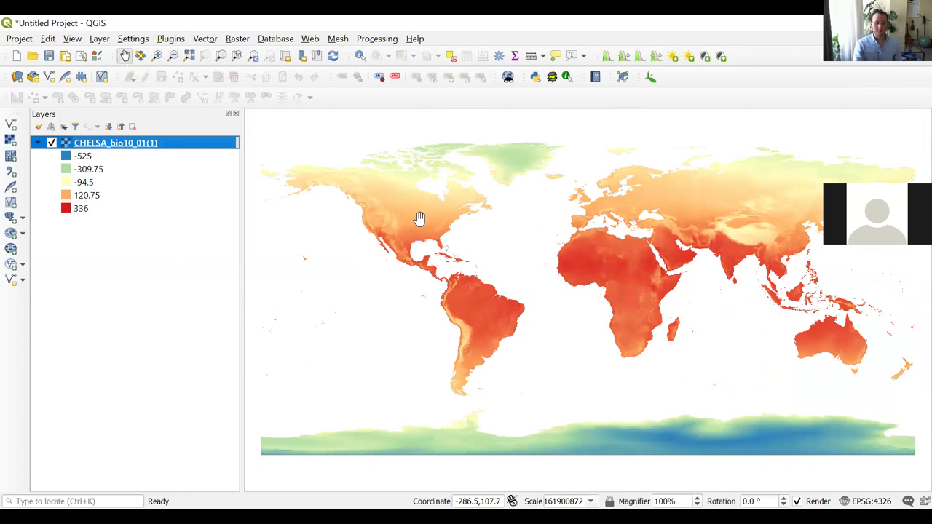
pyautogui.click(537, 277)
pyautogui.moveTo(537, 277); pyautogui.dragTo(417, 279)
pyautogui.moveTo(336, 287); pyautogui.dragTo(591, 261)
pyautogui.moveTo(438, 341); pyautogui.dragTo(305, 339)
pyautogui.moveTo(378, 189); pyautogui.dragTo(291, 386)
pyautogui.moveTo(584, 391); pyautogui.dragTo(640, 229)
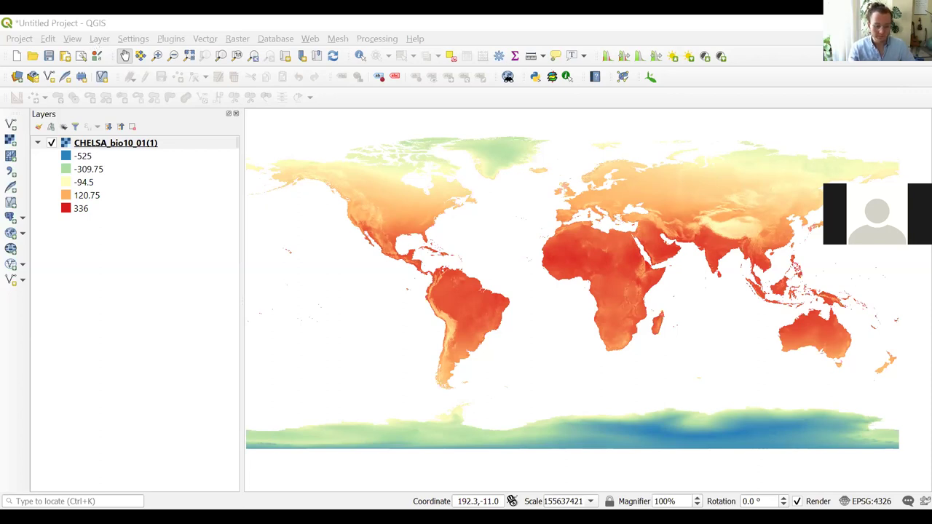
# - Open the Plugins menu from the menu bar
pyautogui.click(170, 38)
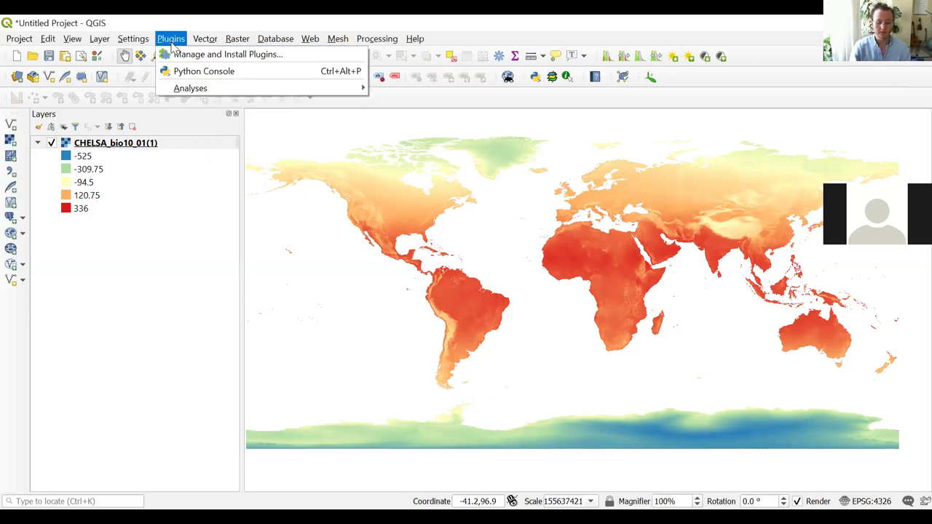
# - Search 'GBIF' in the plugin manager, confirm GBIF Occurrences is installed, and close it
pyautogui.click(175, 52)
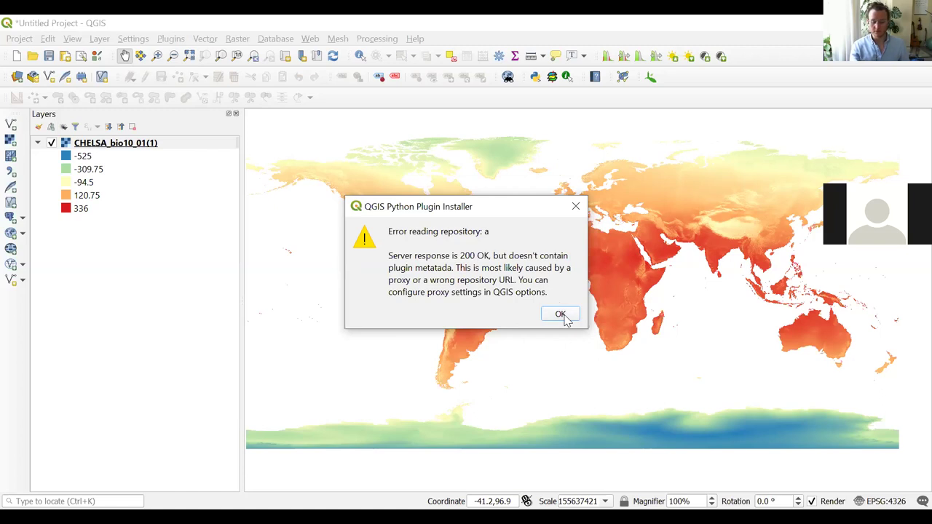
pyautogui.click(561, 315)
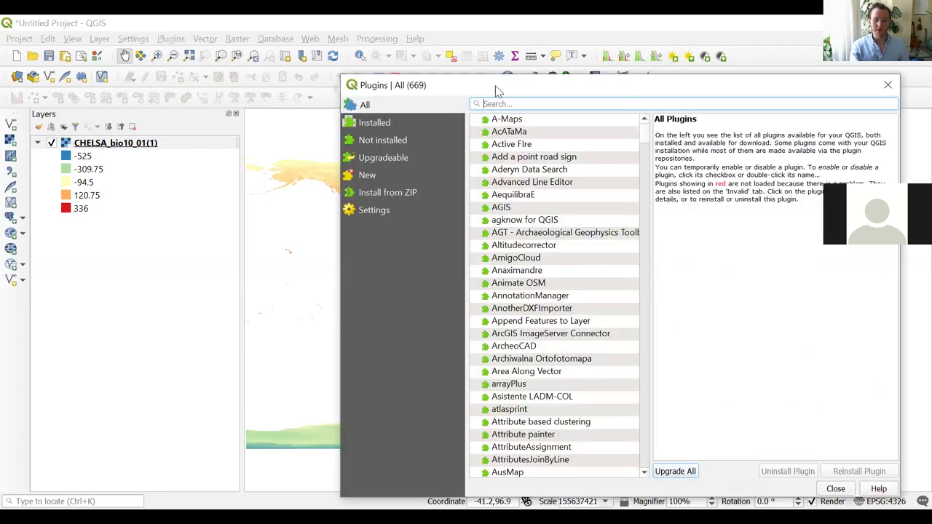
pyautogui.moveTo(497, 89); pyautogui.dragTo(337, 80)
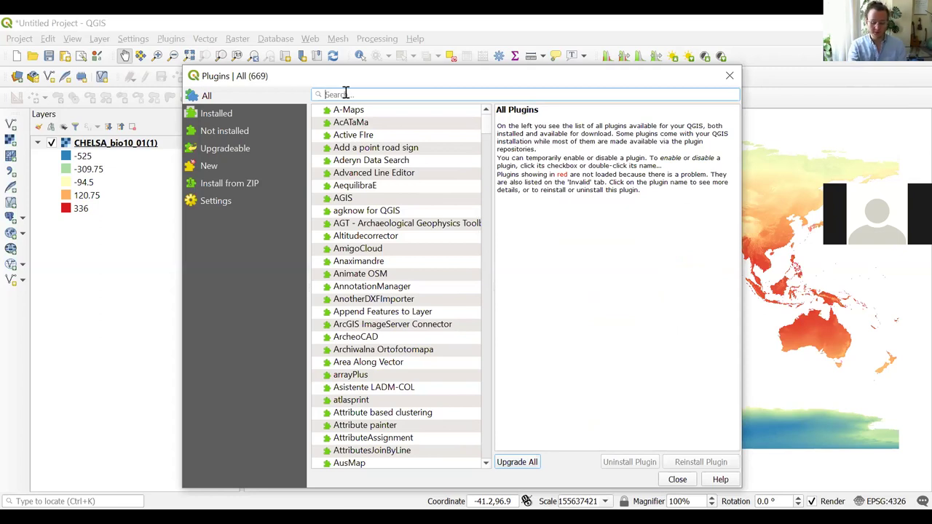
pyautogui.write('GBIF')
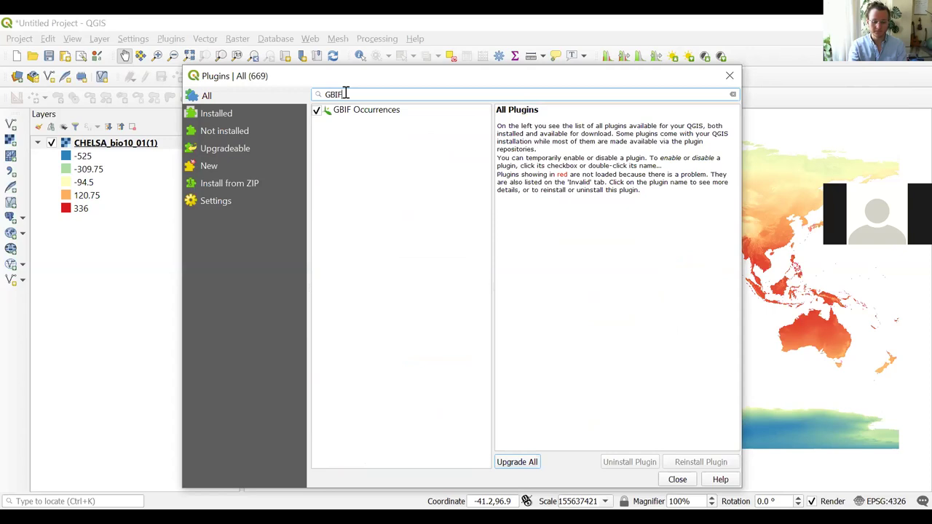
pyautogui.click(359, 115)
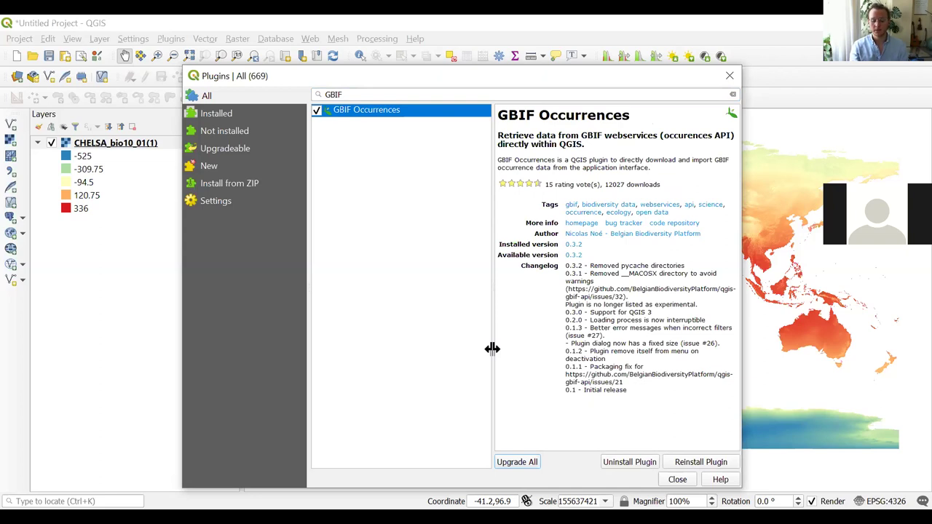
pyautogui.click(677, 480)
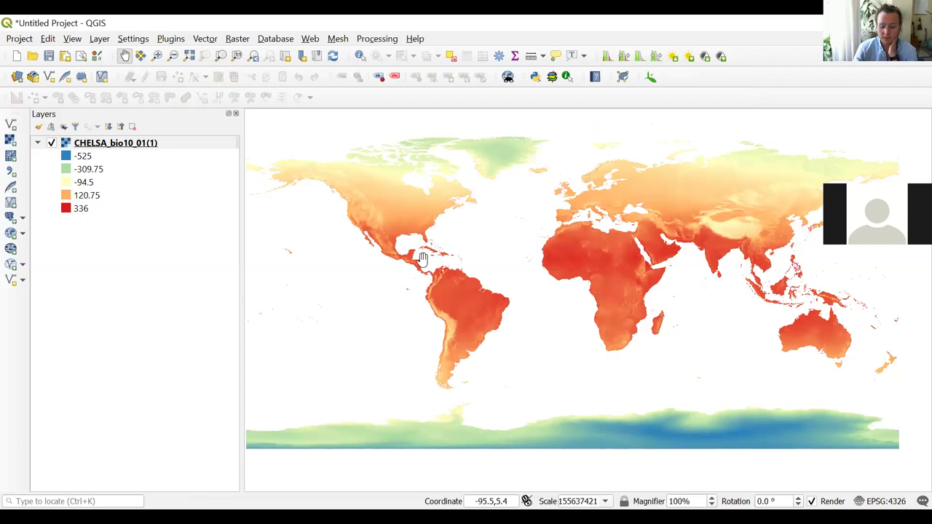
# - Launch the GBIF Occurrences loader from its toolbar button
pyautogui.click(654, 83)
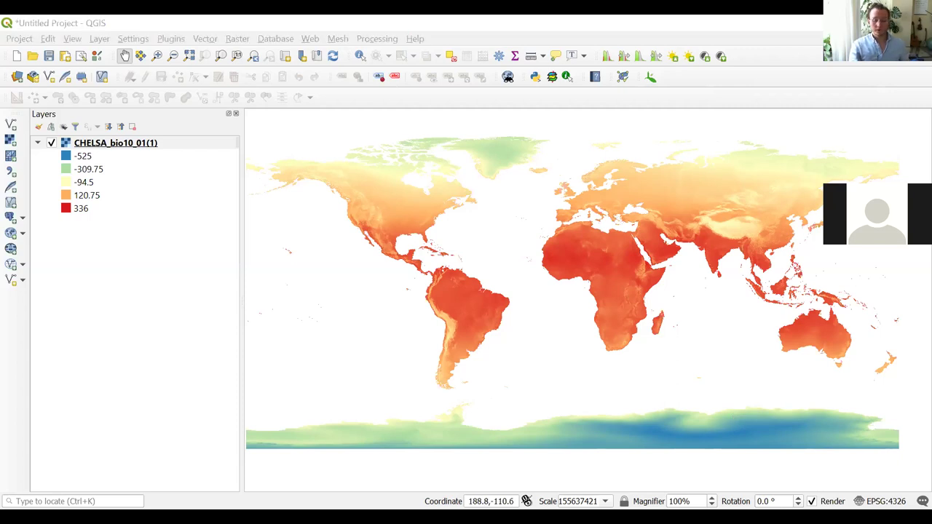
pyautogui.click(652, 82)
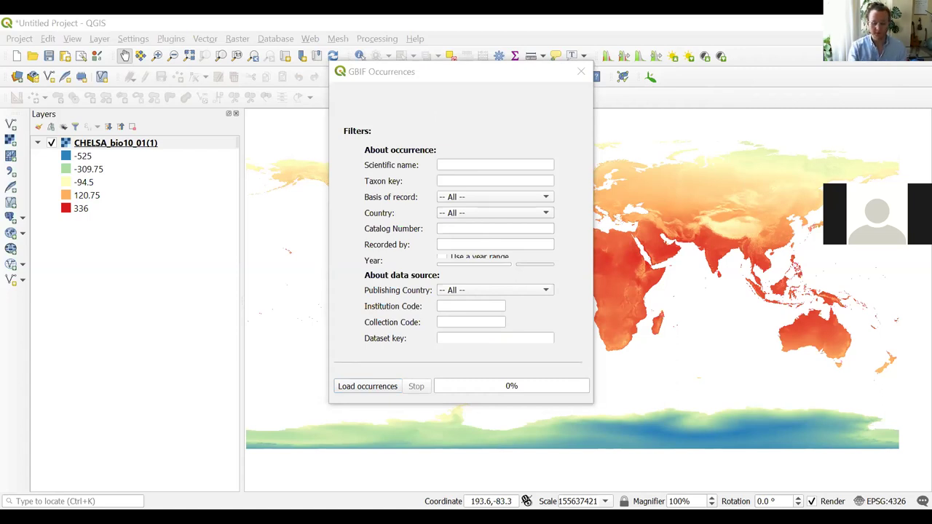
pyautogui.click(484, 167)
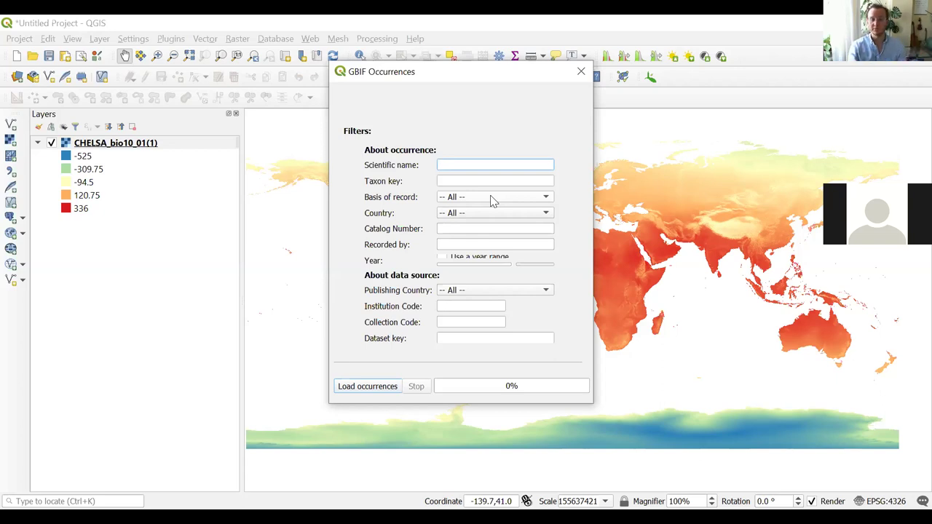
pyautogui.click(492, 199)
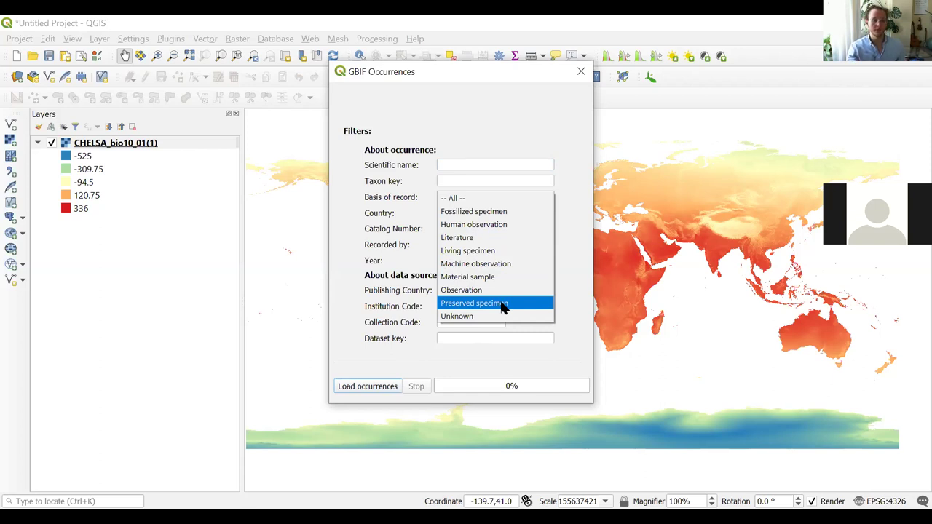
pyautogui.press('Up')
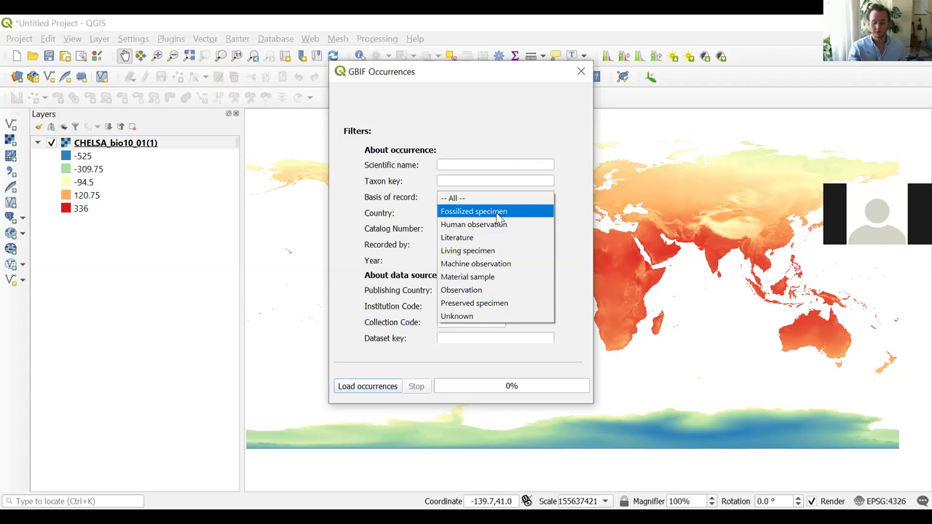
pyautogui.click(476, 204)
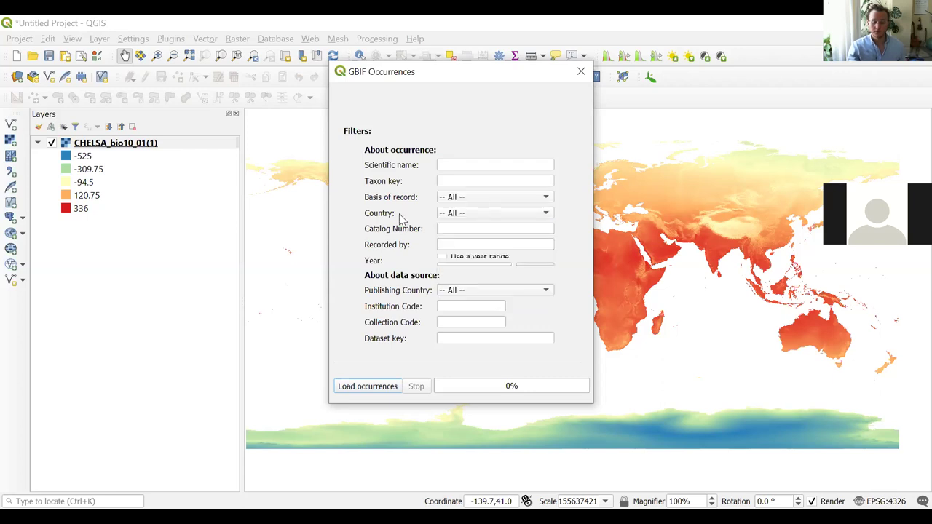
pyautogui.click(468, 216)
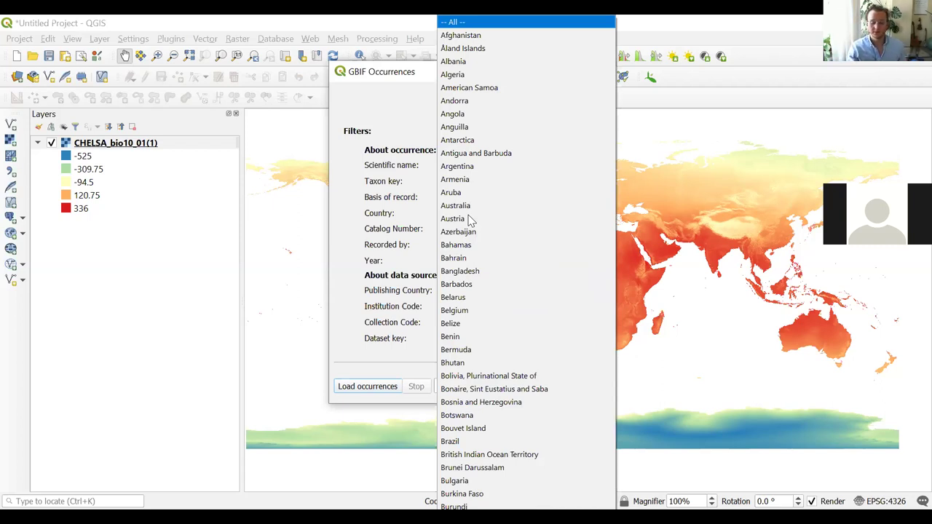
pyautogui.click(339, 184)
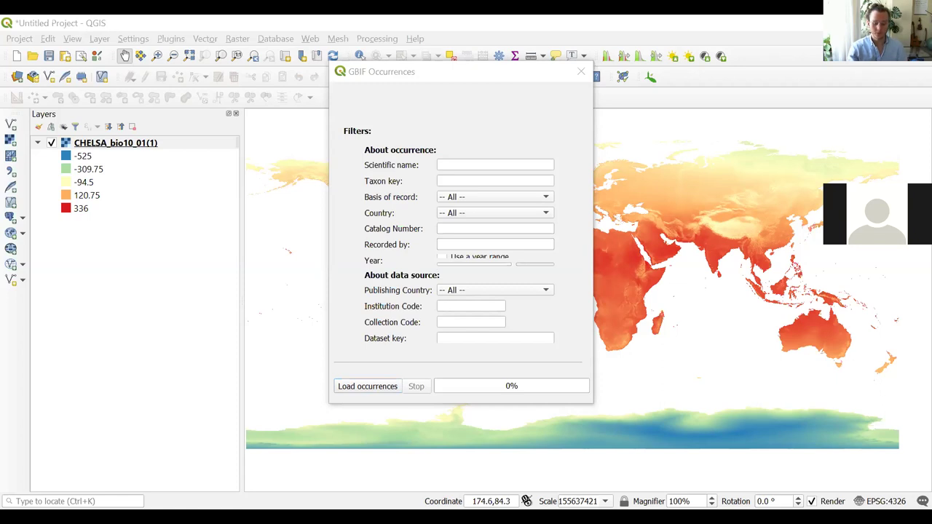
# - Enter 'Cantharellus cibarius' as scientific name and set Basis of record to Preserved specimen
pyautogui.click(495, 161)
pyautogui.write('Canth')
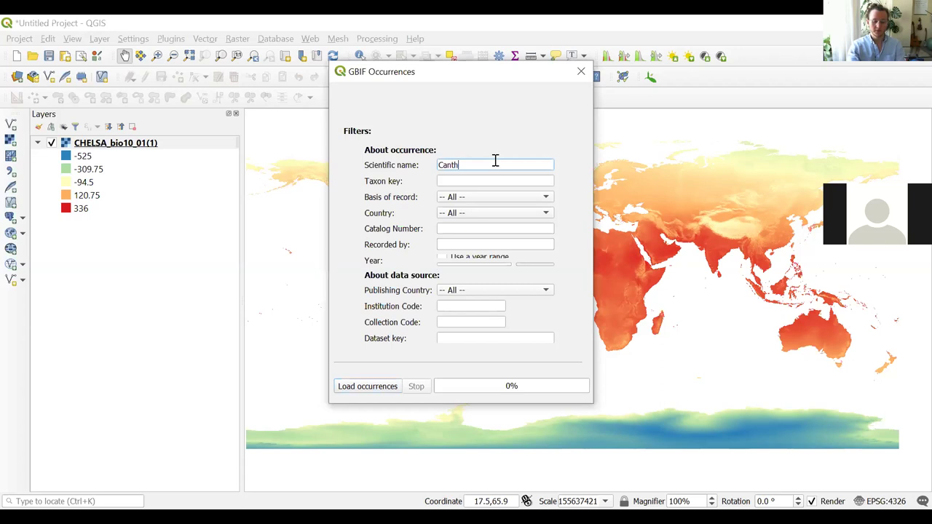
pyautogui.write('arellus cibarius')
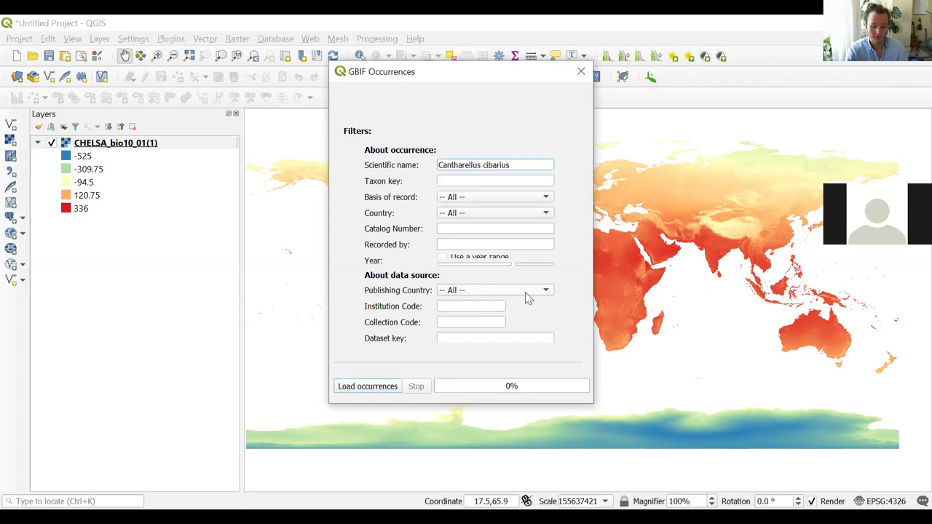
pyautogui.click(476, 199)
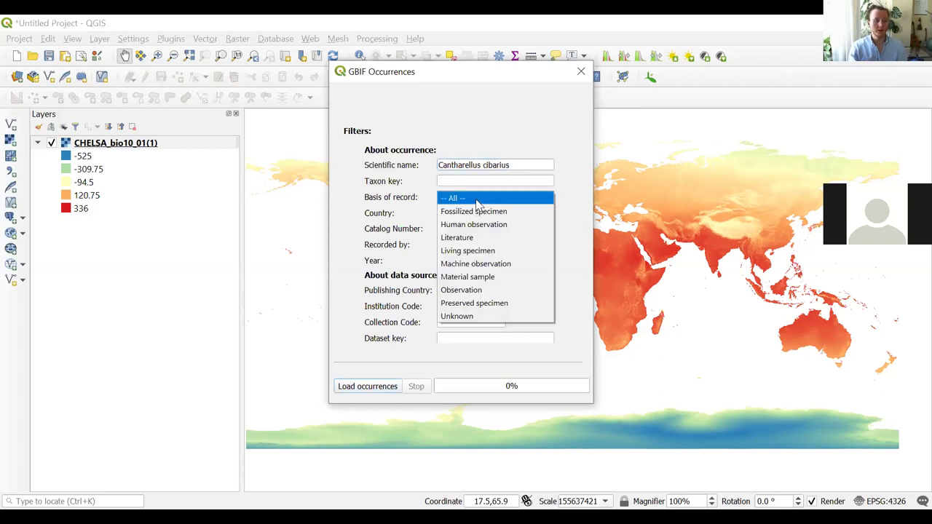
pyautogui.click(485, 305)
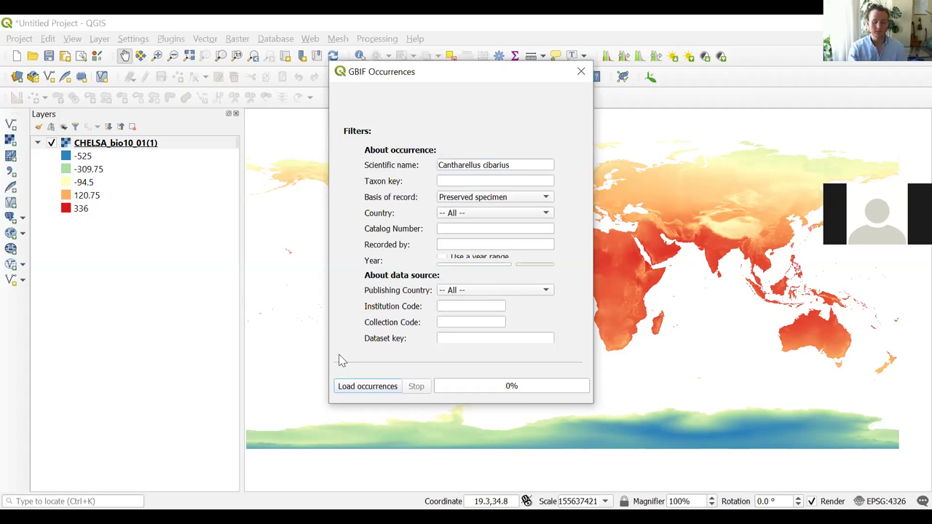
# - Load the Cantharellus cibarius occurrence points over the temperature raster, then pick the Zoom In tool
pyautogui.click(371, 391)
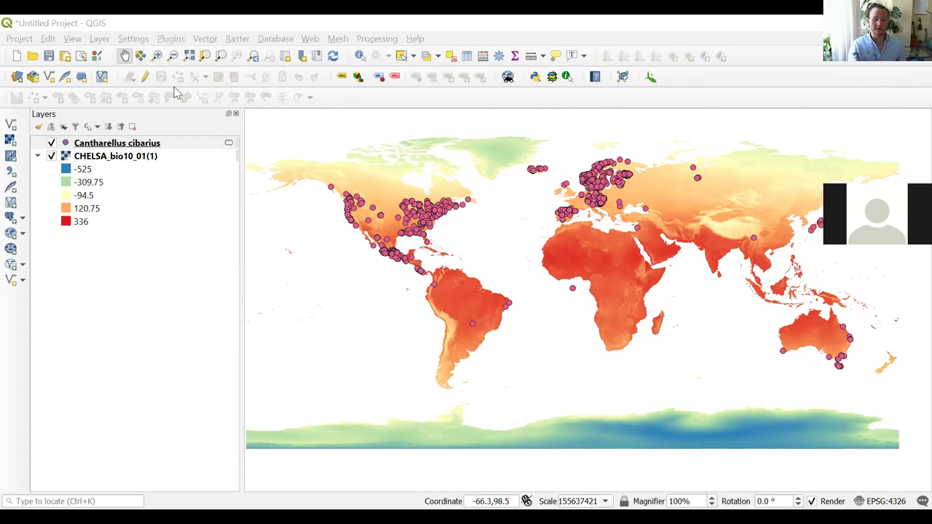
pyautogui.click(155, 56)
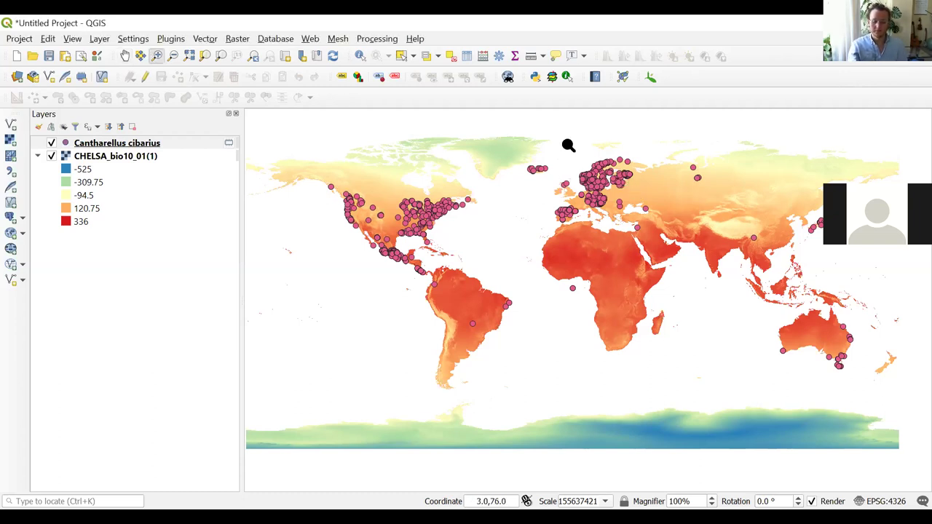
# - Zoom into Scandinavia, then use Zoom to Layer to fit all the Cantharellus cibarius points
pyautogui.moveTo(569, 146); pyautogui.dragTo(642, 206)
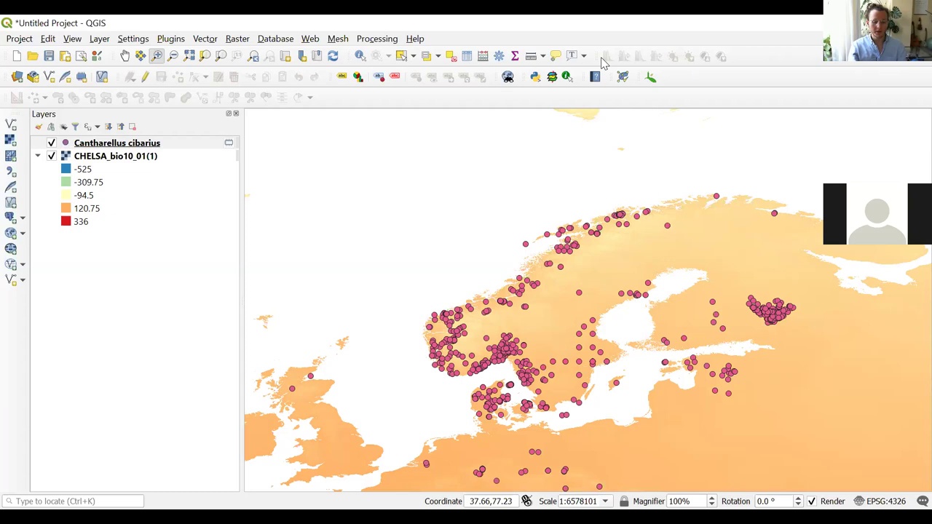
pyautogui.rightClick(120, 143)
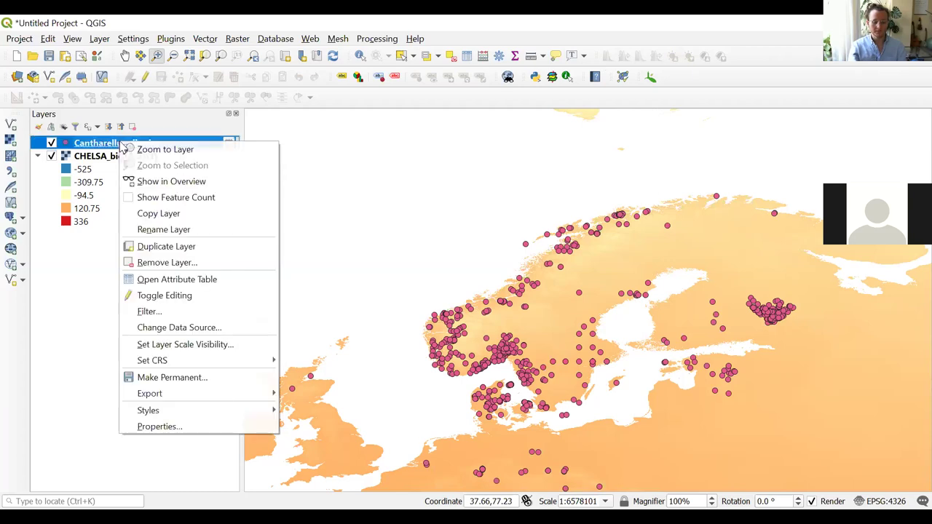
pyautogui.click(143, 149)
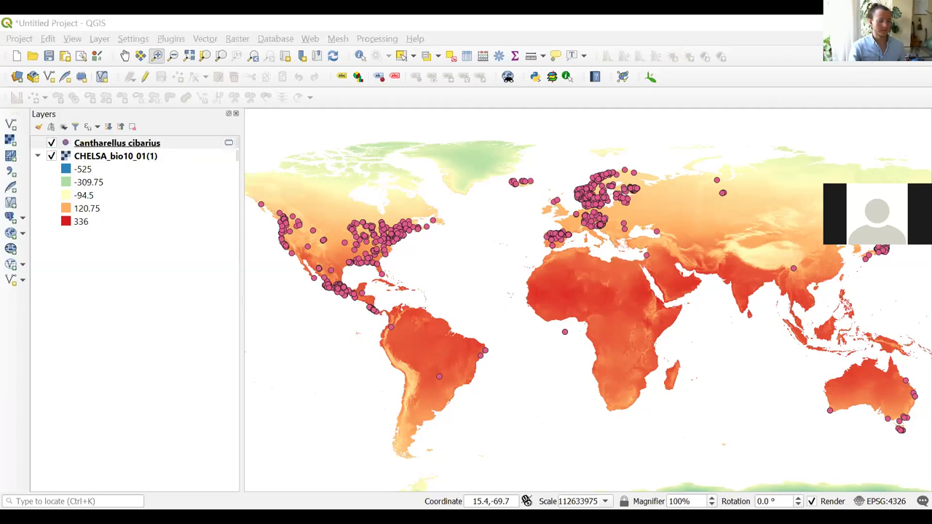
# - Open the Cantharellus cibarius attribute table listing all 2232 occurrence records
pyautogui.rightClick(96, 146)
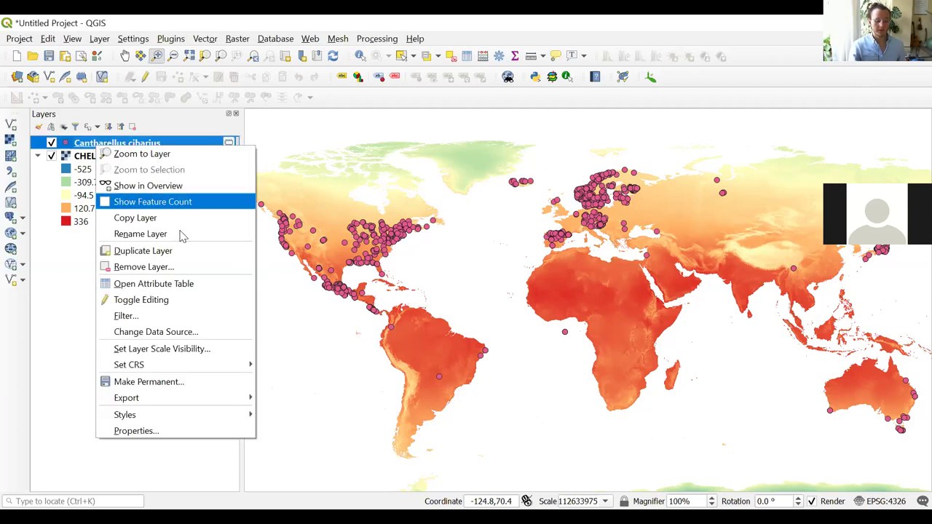
pyautogui.click(165, 289)
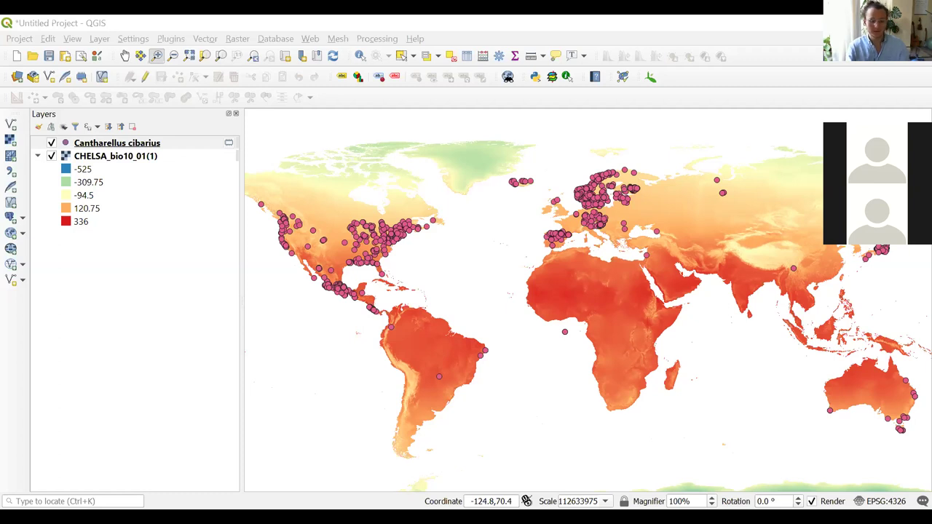
pyautogui.moveTo(432, 220)
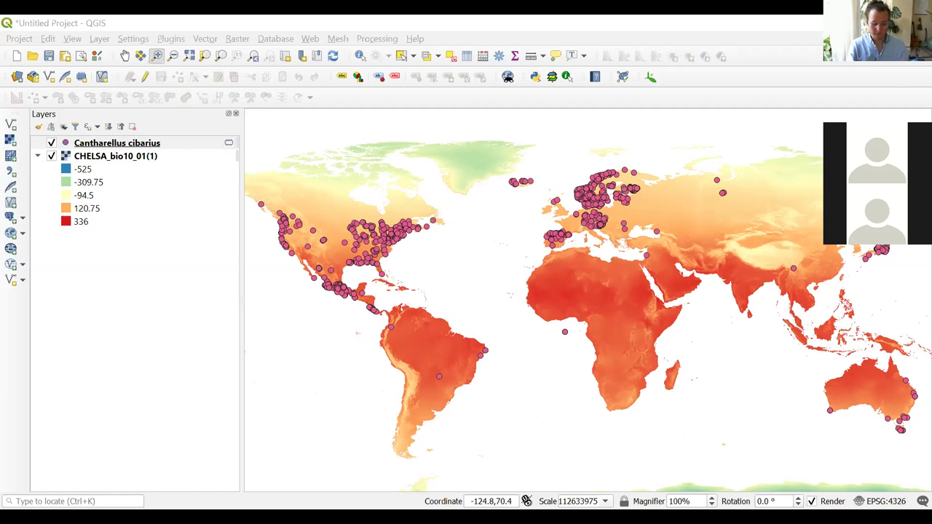
pyautogui.press('F6')
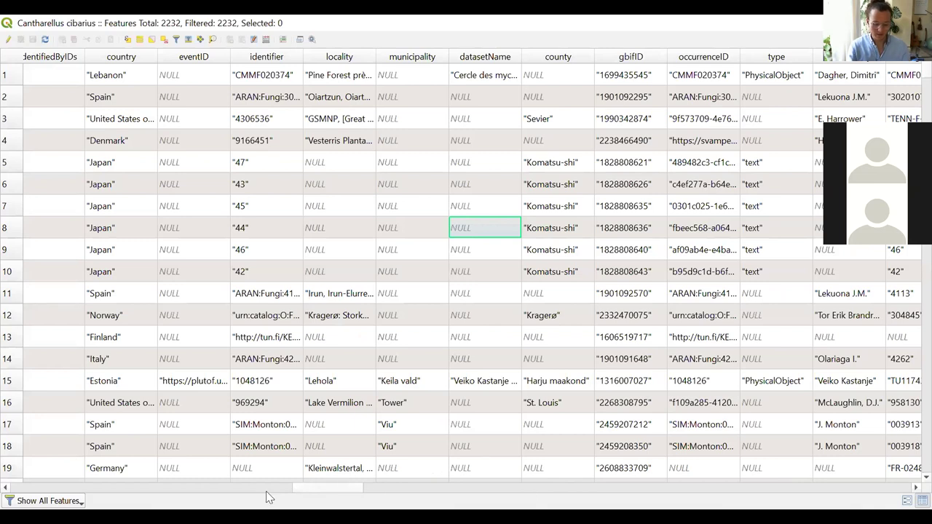
pyautogui.click(138, 485)
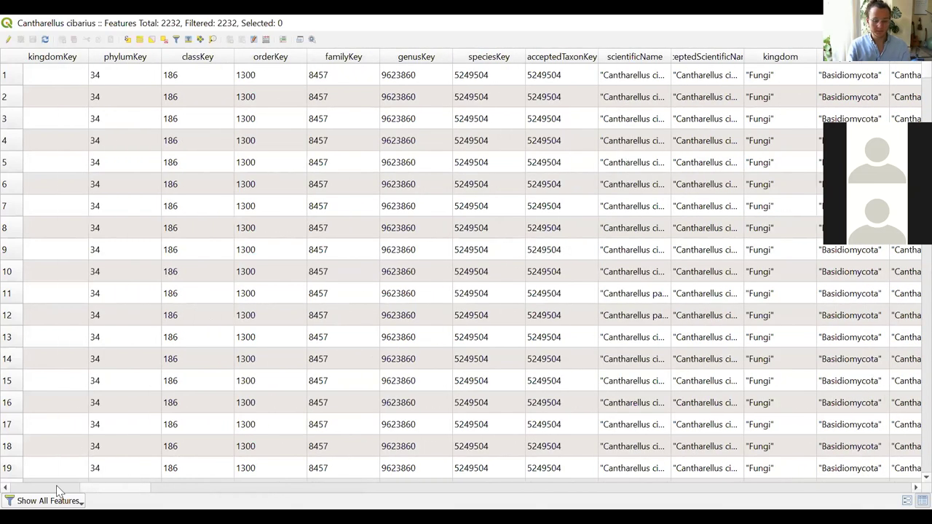
pyautogui.moveTo(59, 489); pyautogui.dragTo(205, 499)
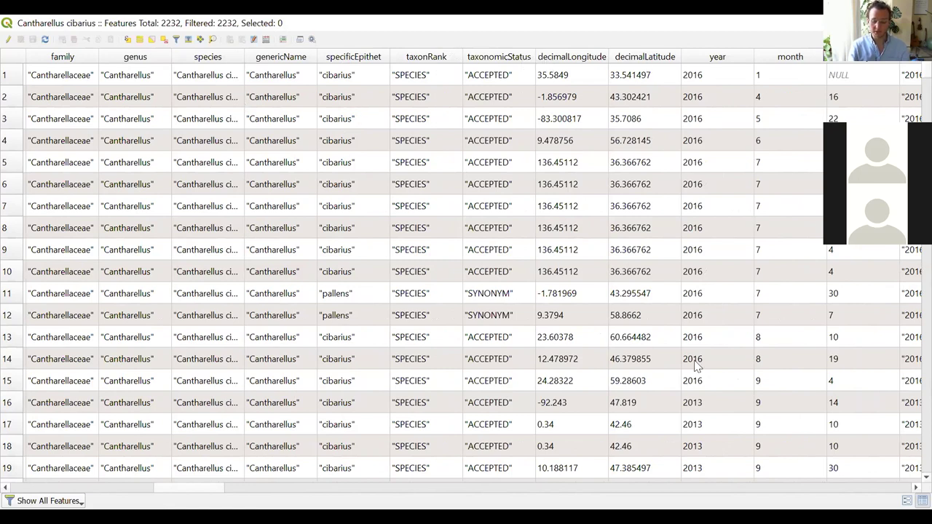
pyautogui.moveTo(202, 491); pyautogui.dragTo(222, 491)
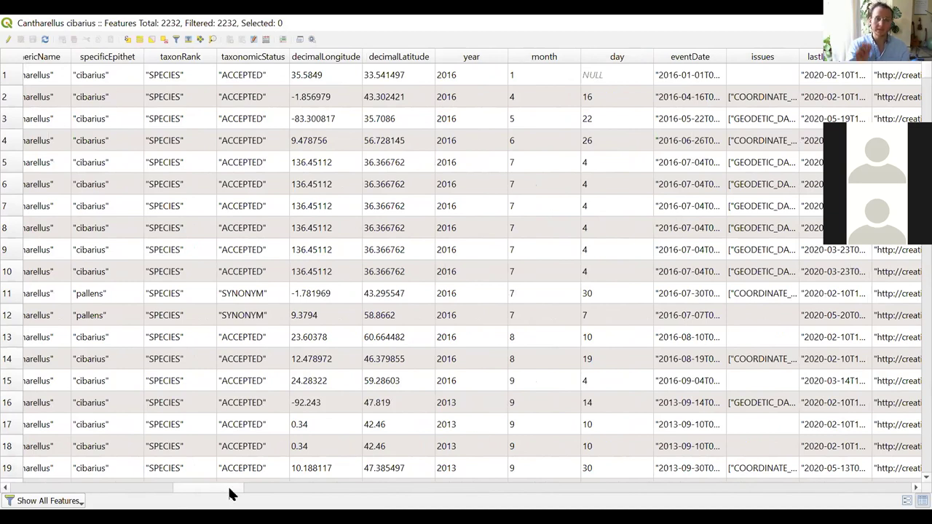
pyautogui.moveTo(229, 490); pyautogui.dragTo(443, 501)
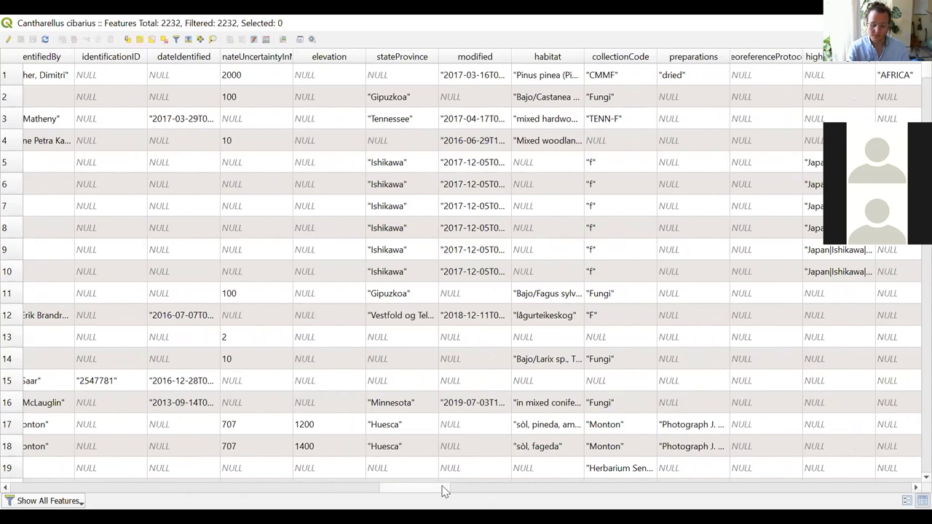
pyautogui.moveTo(431, 486); pyautogui.dragTo(244, 497)
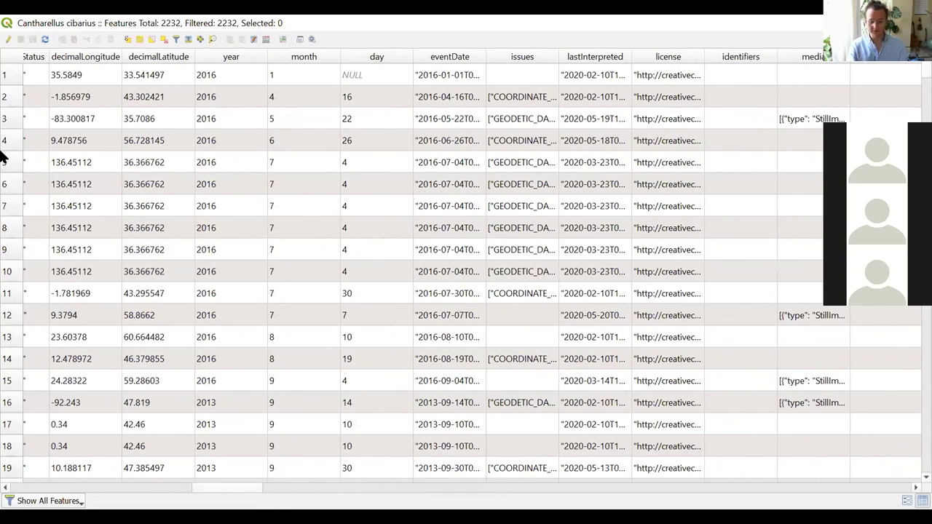
# - Widen the issues column so each record's complete issue list is readable
pyautogui.moveTo(558, 57); pyautogui.dragTo(626, 57)
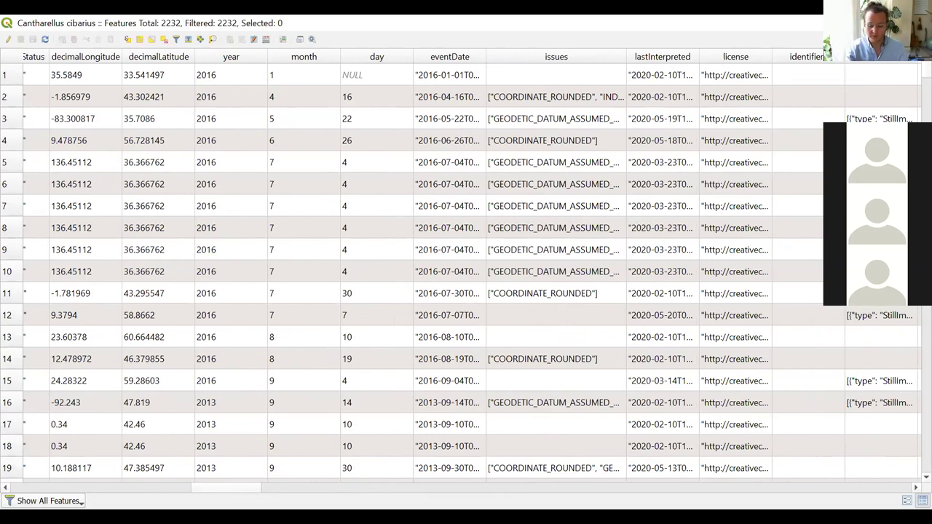
pyautogui.click(379, 490)
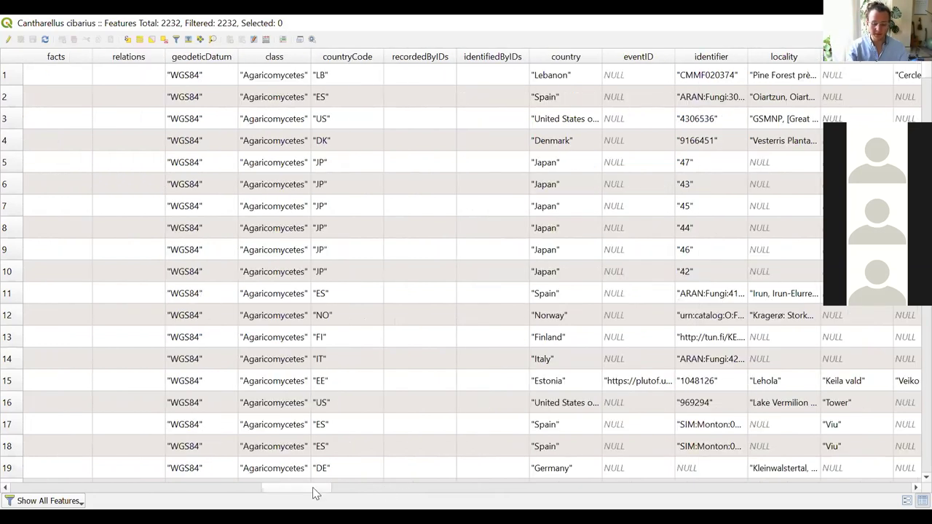
# - Scroll the attribute table right until the coordinateUncertaintyInMeters column shows
pyautogui.moveTo(312, 487); pyautogui.dragTo(350, 500)
pyautogui.hscroll(10, 636, 251)
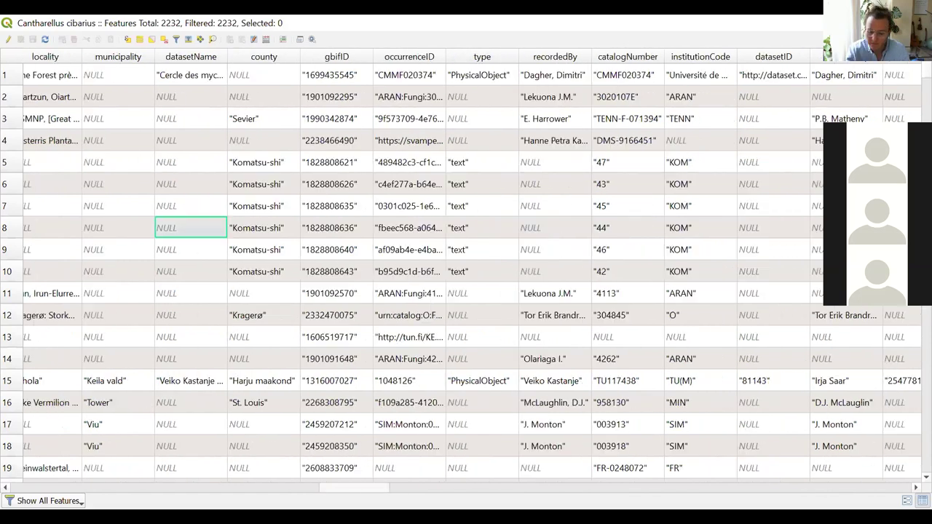
pyautogui.hscroll(10, 637, 256)
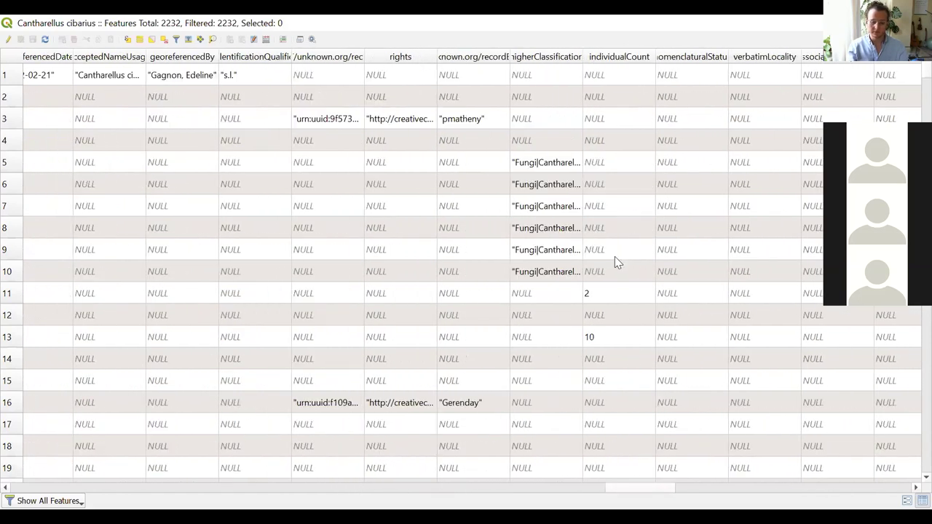
pyautogui.moveTo(621, 486); pyautogui.dragTo(428, 487)
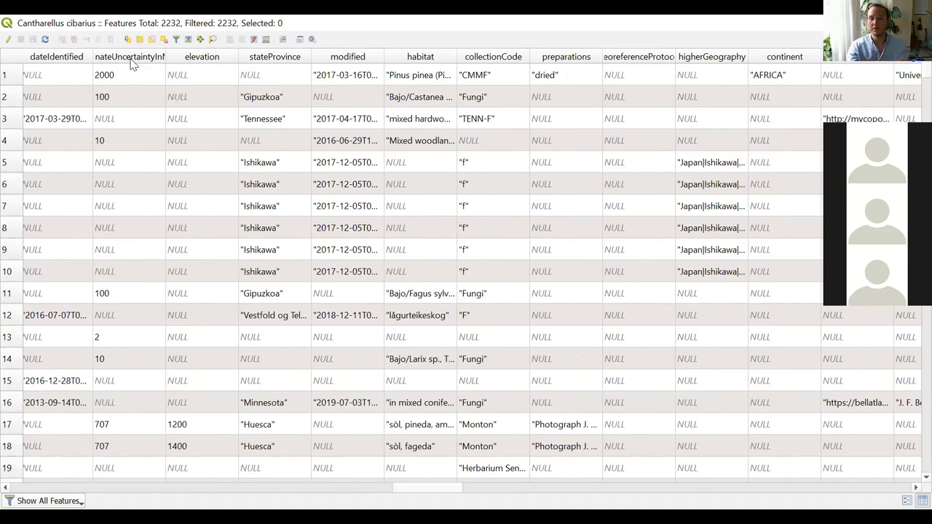
pyautogui.click(131, 57)
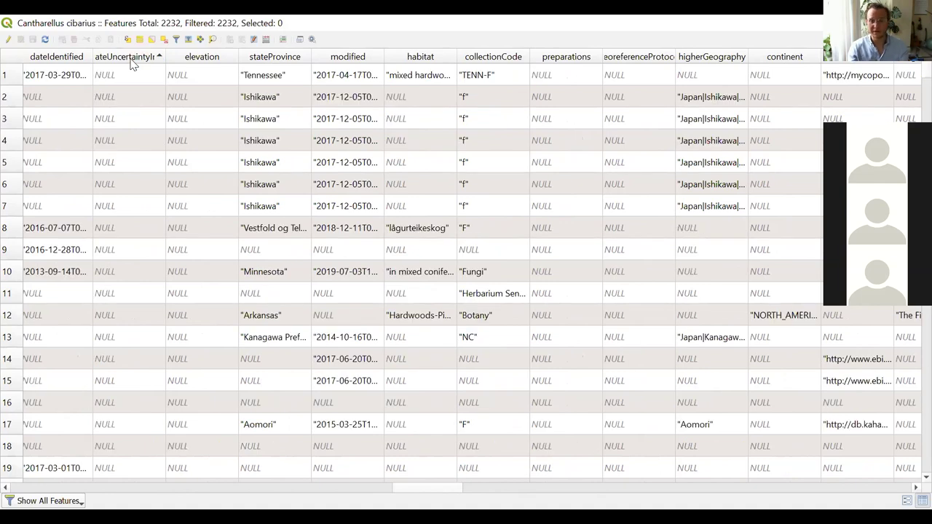
pyautogui.click(131, 61)
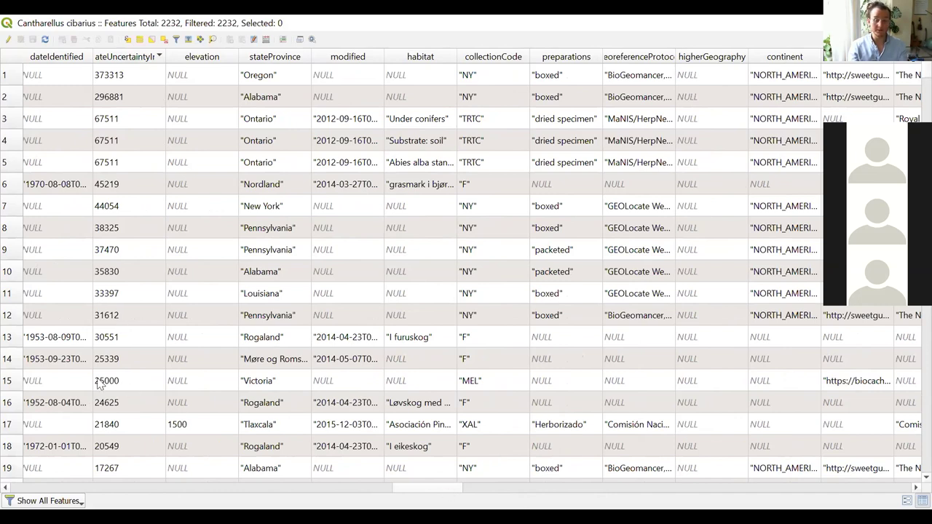
pyautogui.scroll(-2, 144, 357)
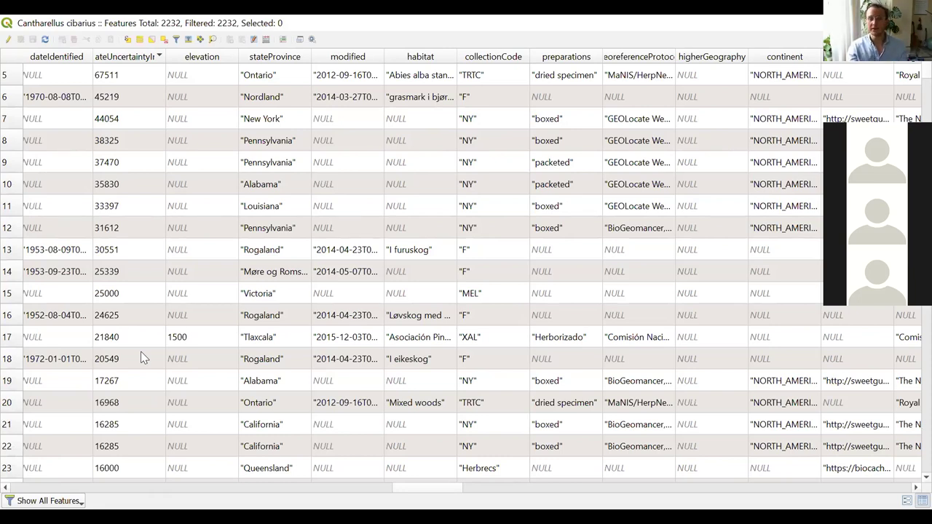
pyautogui.scroll(-20, 144, 357)
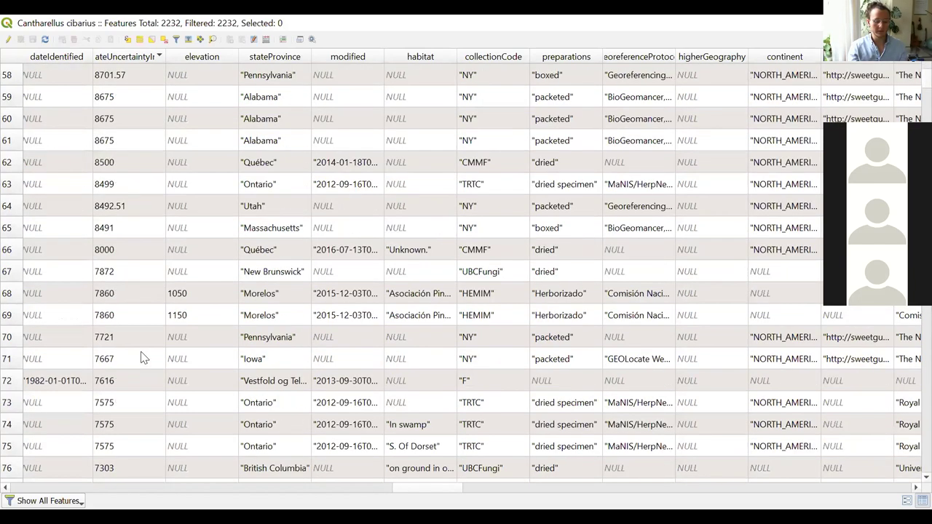
pyautogui.scroll(-20, 143, 357)
pyautogui.hscroll(-5, 143, 357)
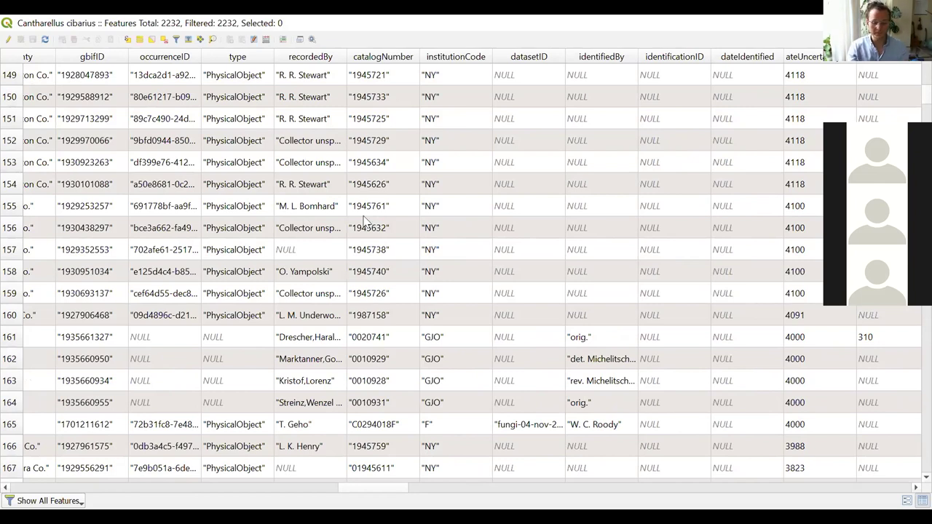
pyautogui.hscroll(4, 522, 212)
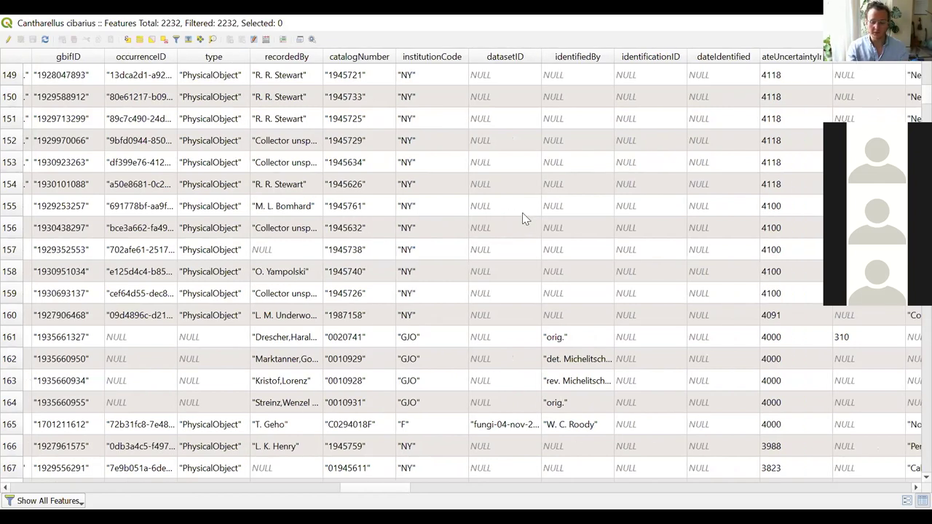
pyautogui.hscroll(2, 522, 213)
pyautogui.scroll(-10, 557, 147)
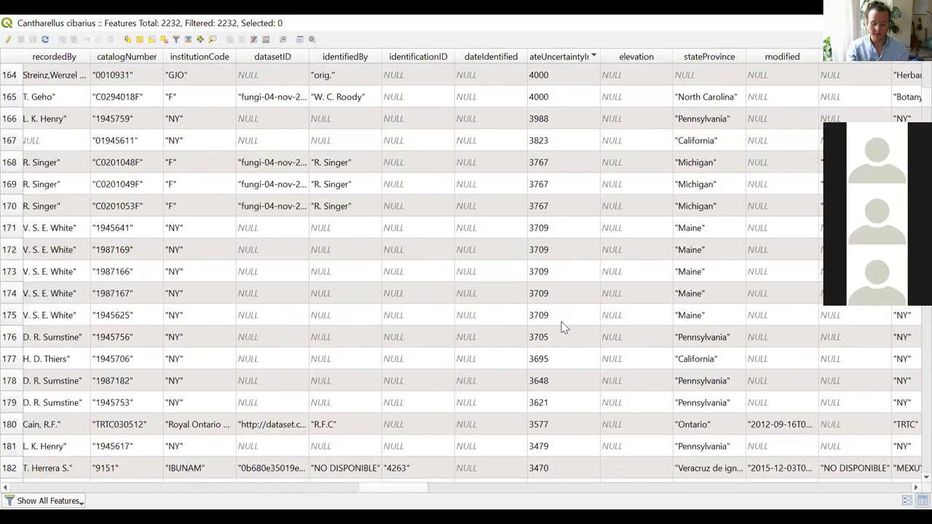
pyautogui.scroll(-20, 561, 326)
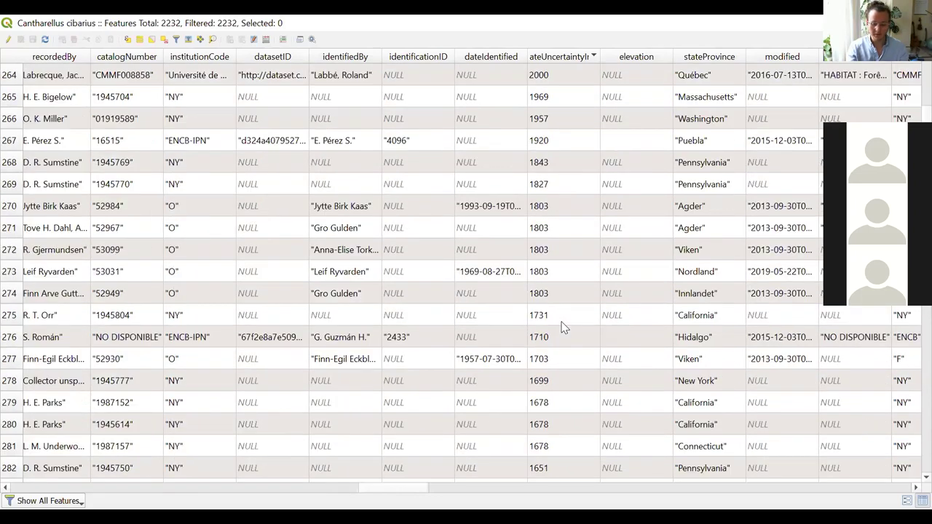
pyautogui.scroll(-8, 561, 327)
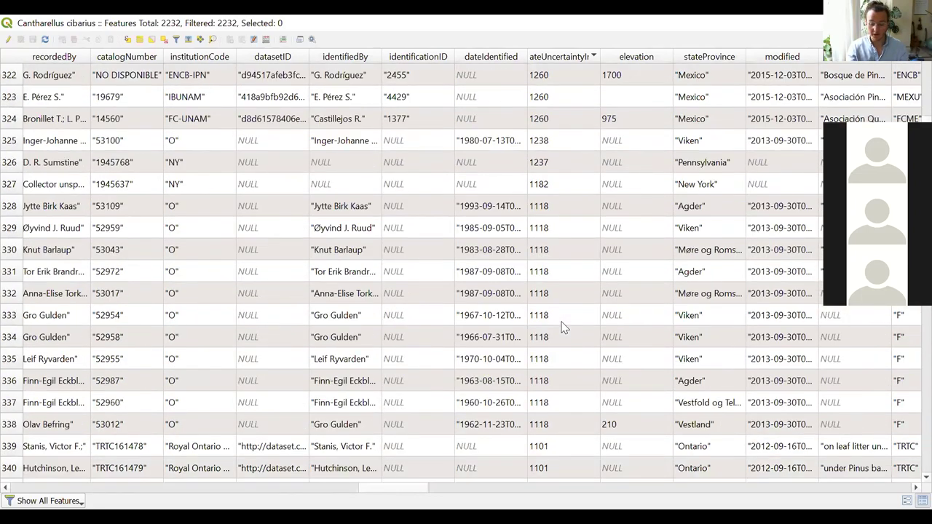
pyautogui.scroll(-1, 562, 327)
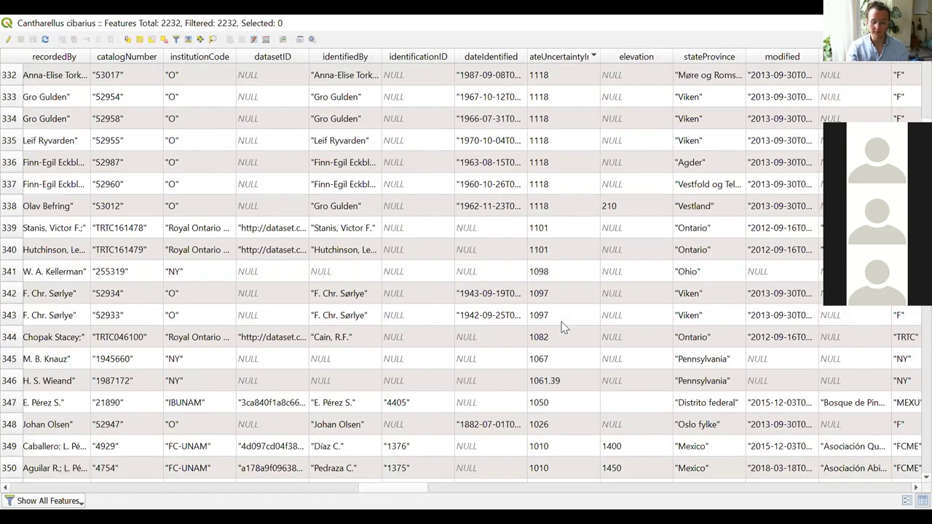
# - Select one record and browse the table sorted by descending coordinate uncertainty
pyautogui.click(10, 228)
pyautogui.scroll(-20, 495, 350)
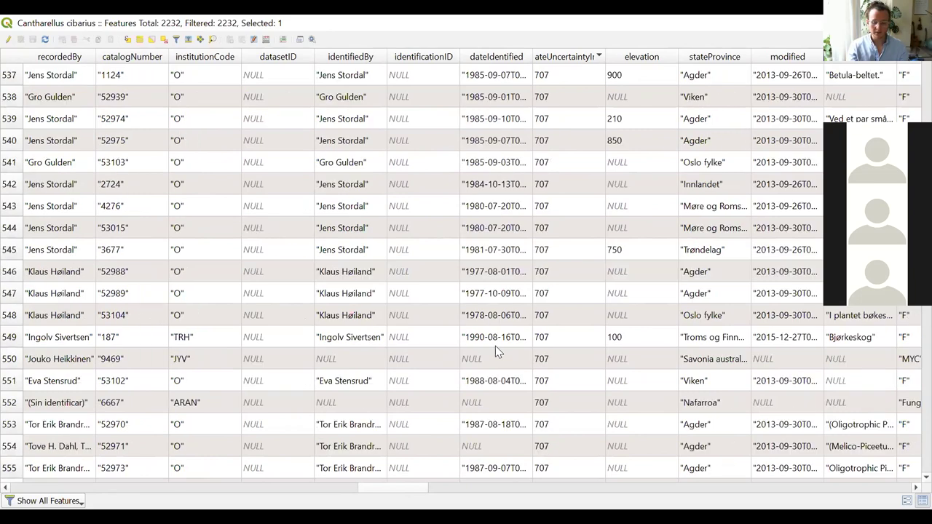
pyautogui.scroll(-20, 494, 348)
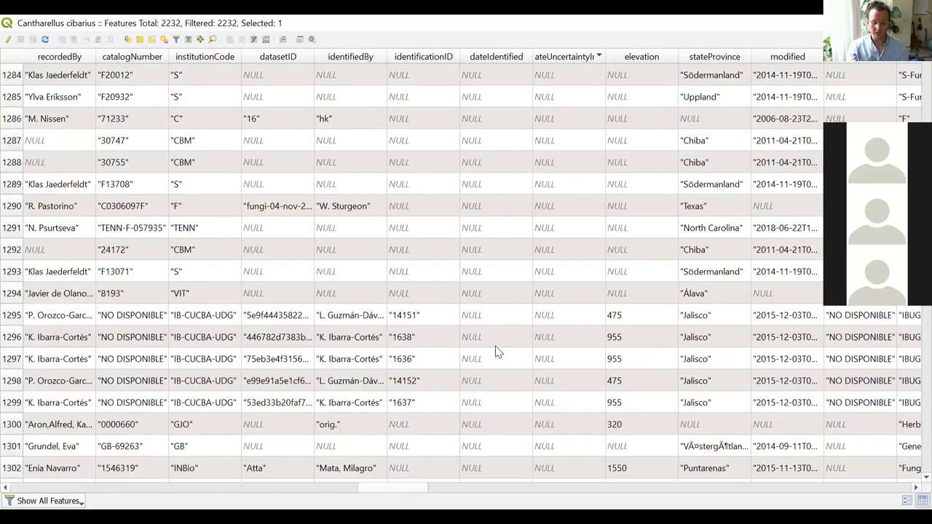
pyautogui.scroll(20, 497, 352)
pyautogui.scroll(19, 498, 352)
pyautogui.scroll(19, 497, 352)
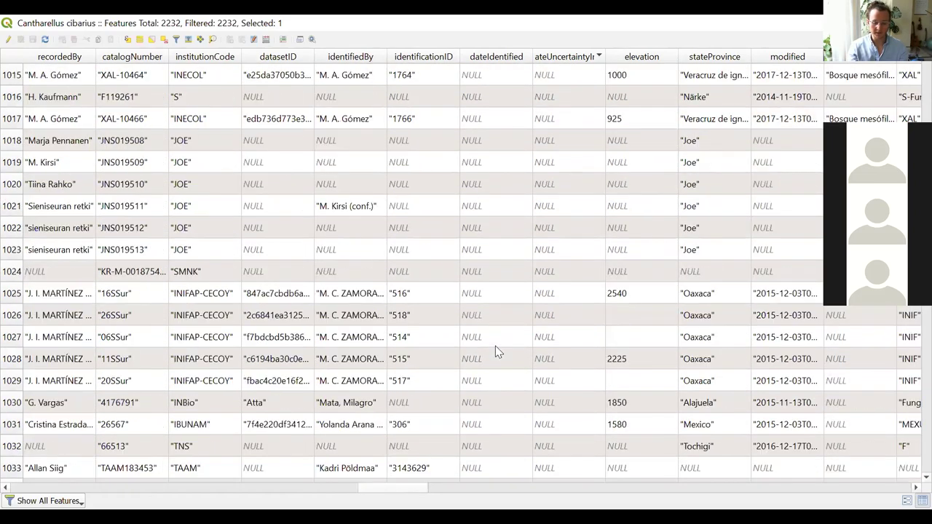
pyautogui.scroll(20, 495, 349)
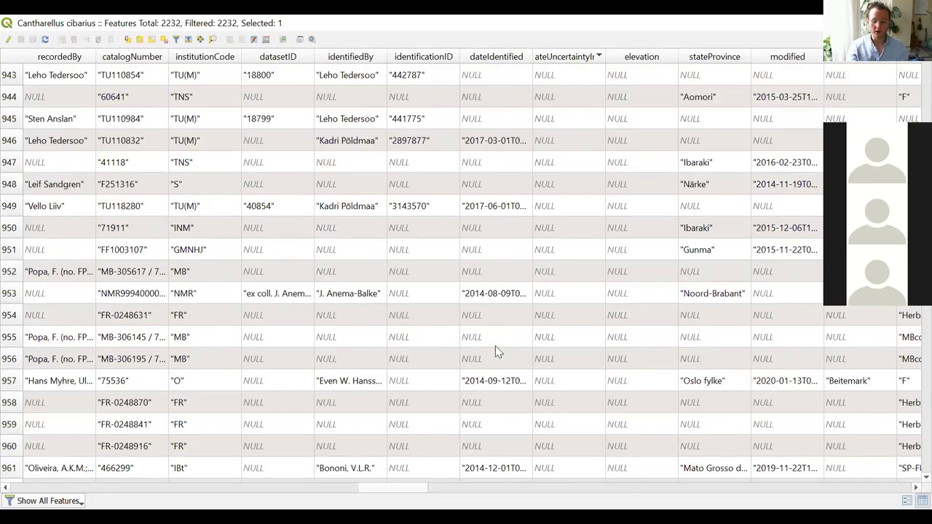
pyautogui.scroll(14, 494, 350)
pyautogui.scroll(-3, 495, 350)
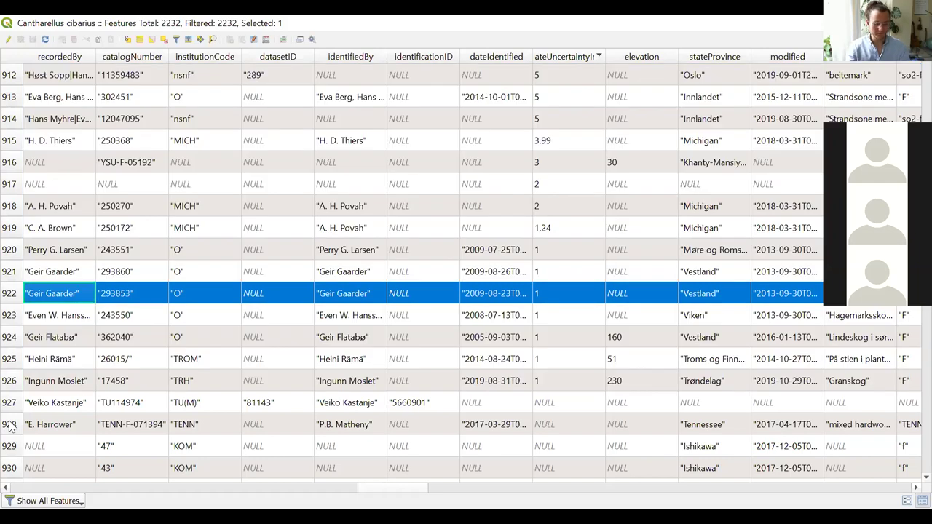
pyautogui.scroll(20, 10, 427)
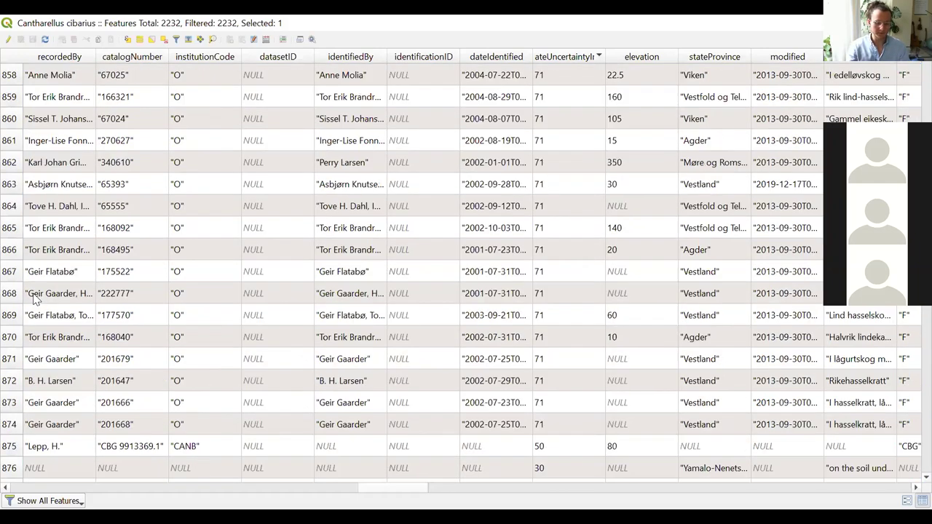
pyautogui.scroll(20, 33, 298)
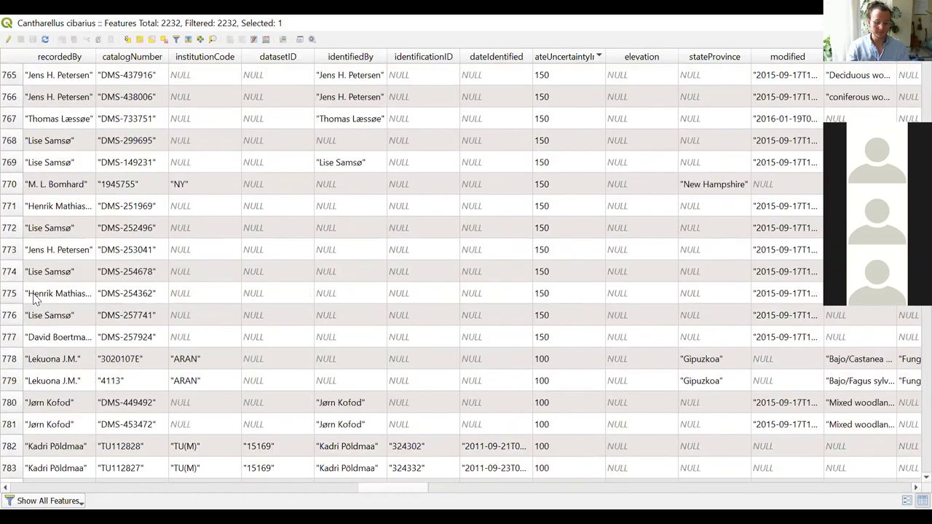
pyautogui.scroll(6, 32, 299)
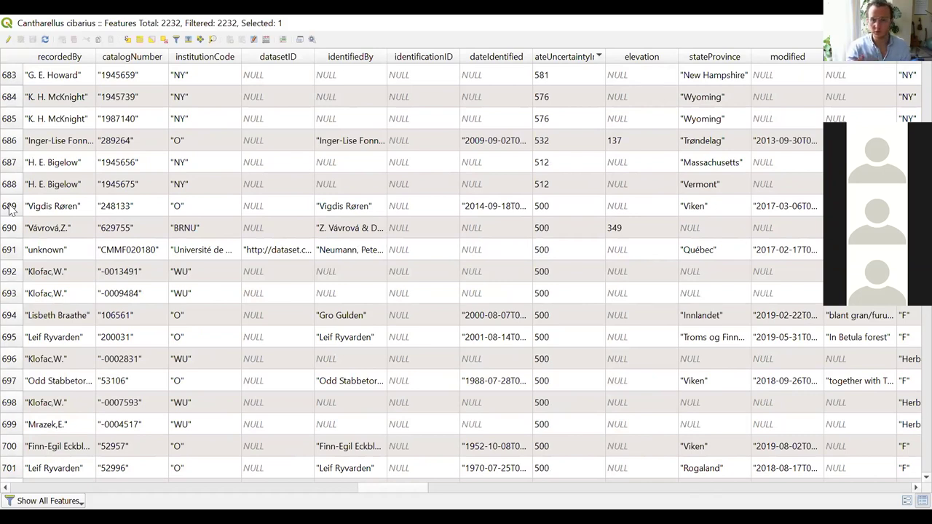
# - Extend the selection to row 689, 238 records from the 500-metre uncertainty rows, then return to the map
pyautogui.keyDown('shift'); pyautogui.click(10, 209); pyautogui.keyUp('shift')
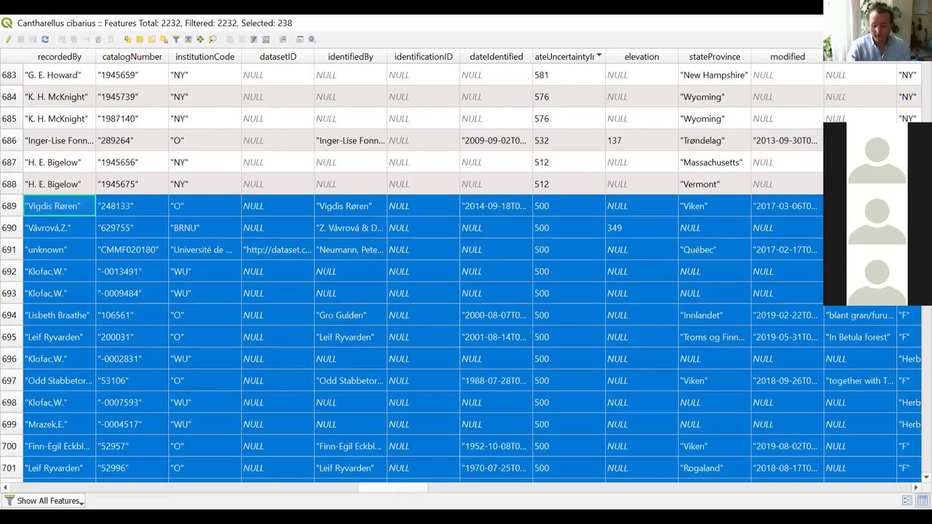
pyautogui.hotkey('alt', 'Tab')
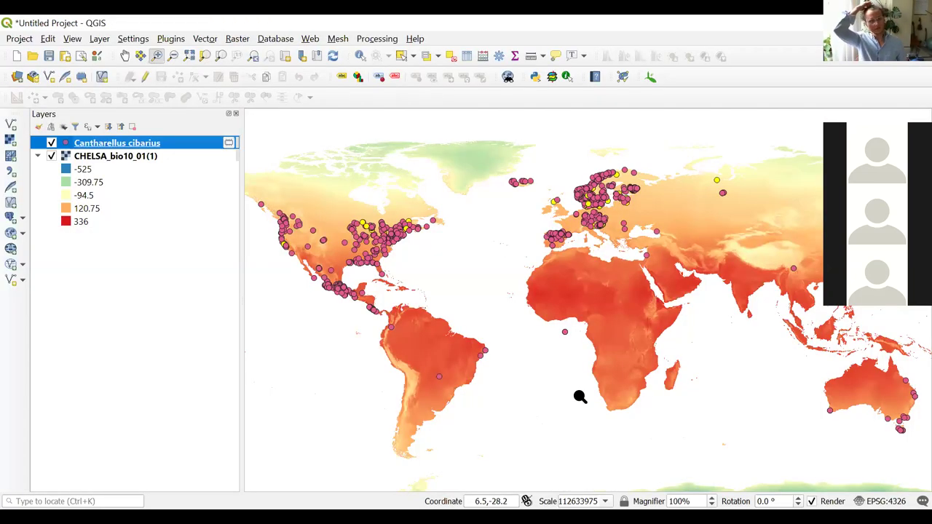